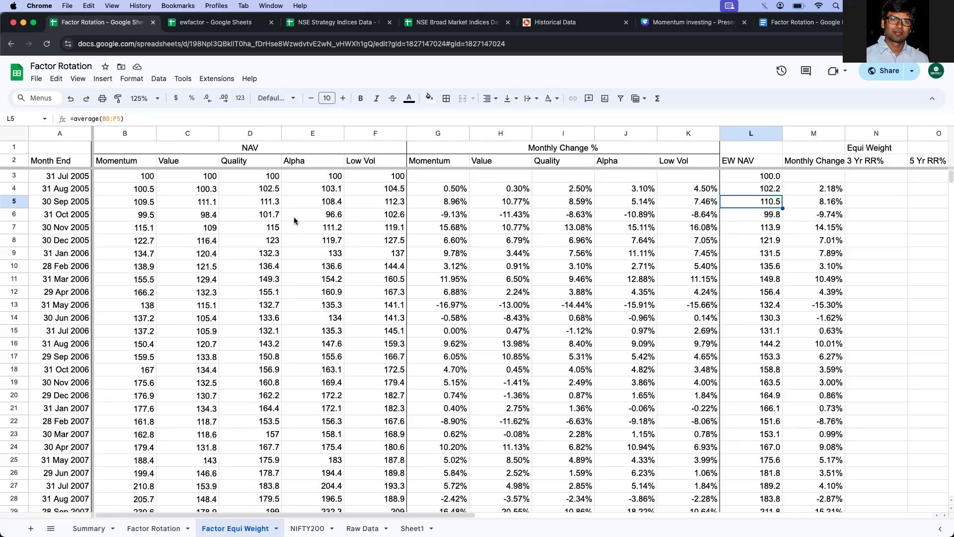
- Review the five factors' NAV columns, their Monthly Change % columns and the EW NAV column on the Factor Equi Weight sheet
{"action": "left_click", "coordinate": [182, 215]}
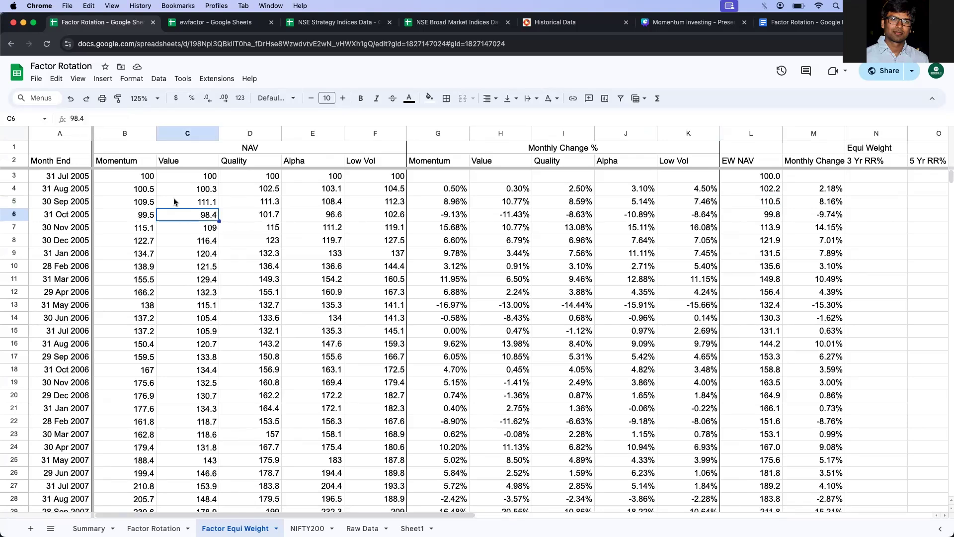
{"action": "left_click_drag", "start_coordinate": [124, 137], "coordinate": [356, 137]}
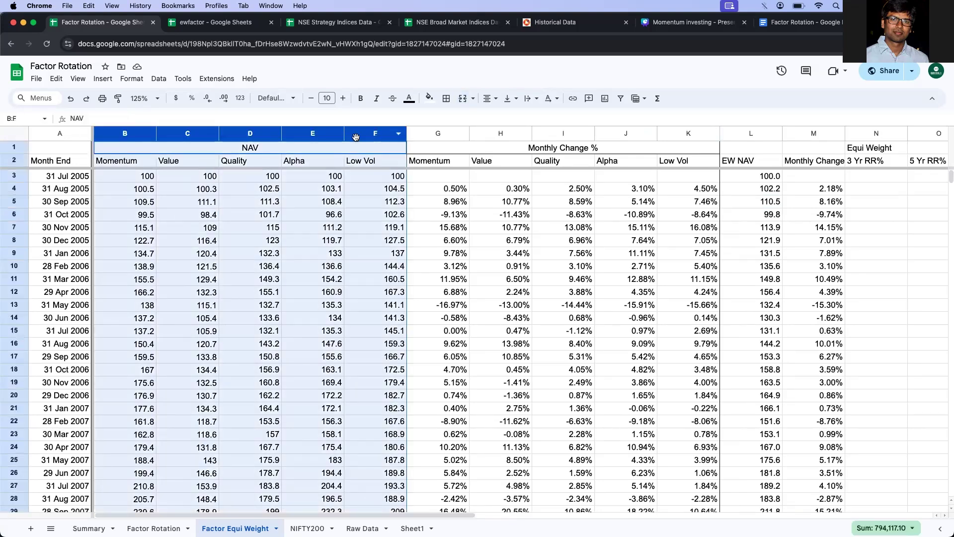
{"action": "left_click", "coordinate": [130, 178]}
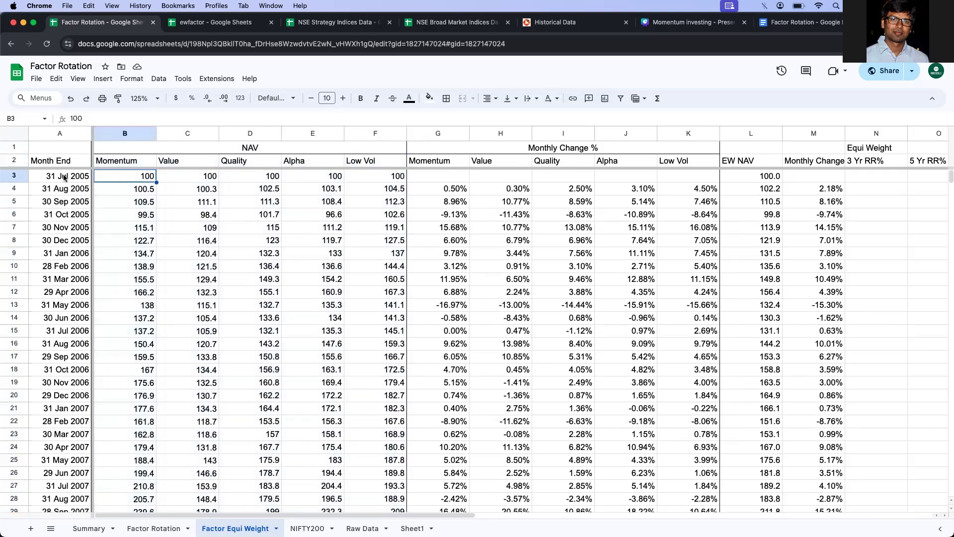
{"action": "left_click_drag", "start_coordinate": [434, 133], "coordinate": [665, 130]}
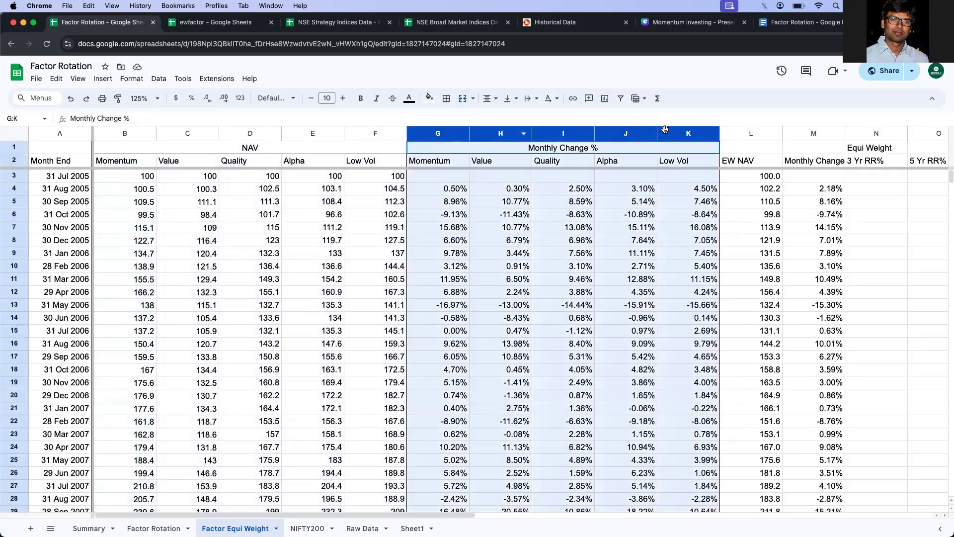
{"action": "left_click", "coordinate": [755, 133]}
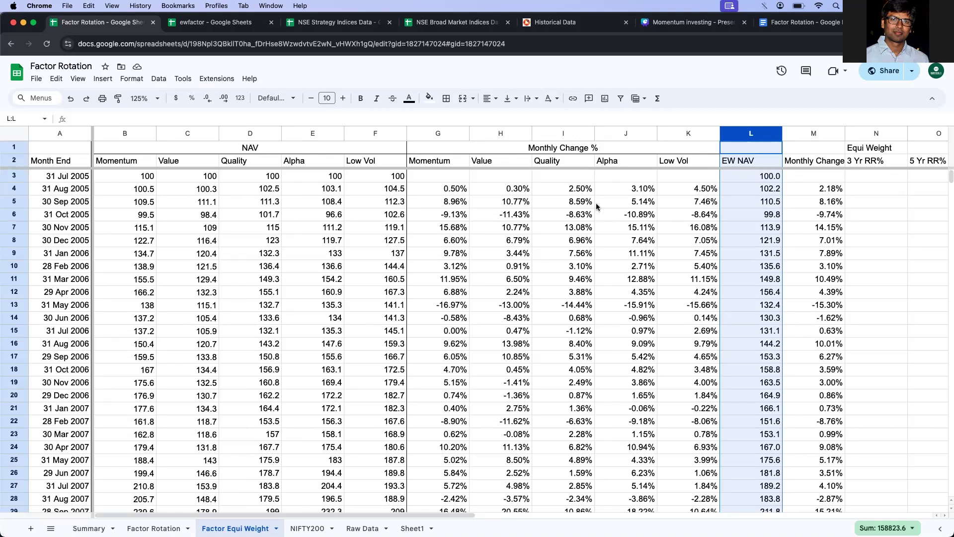
{"action": "left_click", "coordinate": [798, 202]}
{"action": "left_click", "coordinate": [750, 135]}
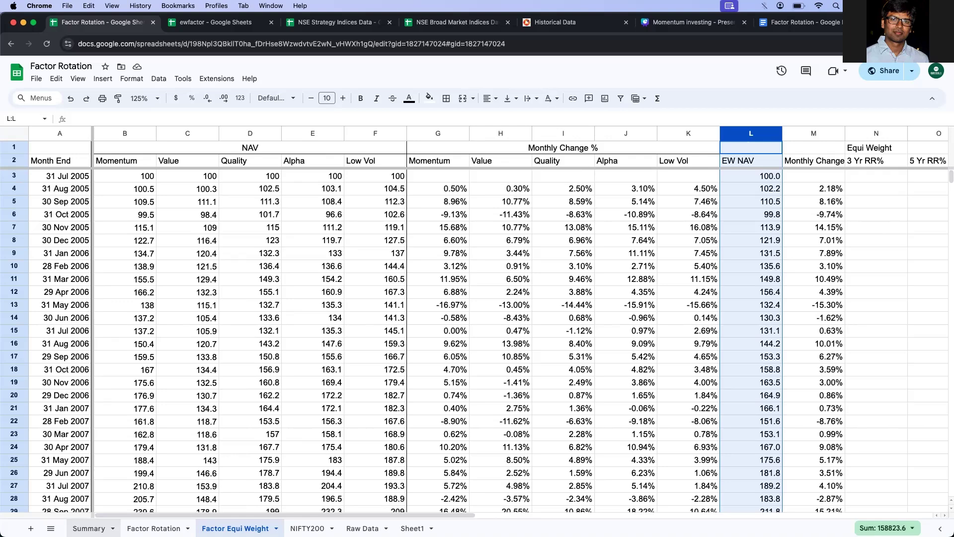
- Open the Summary sheet and examine the Equi Weight of all 5 Factors row, starting with its 3-year rolling return
{"action": "left_click", "coordinate": [89, 529]}
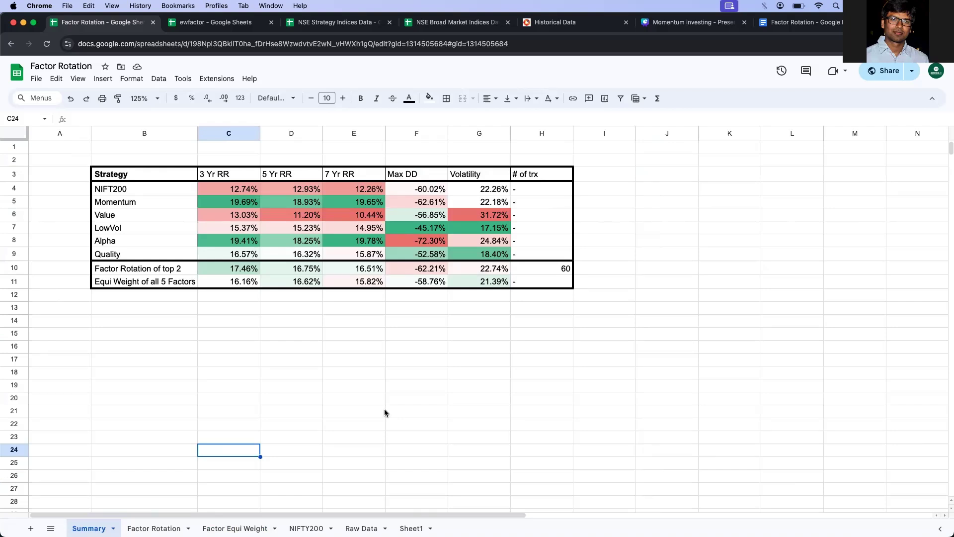
{"action": "left_click", "coordinate": [239, 339]}
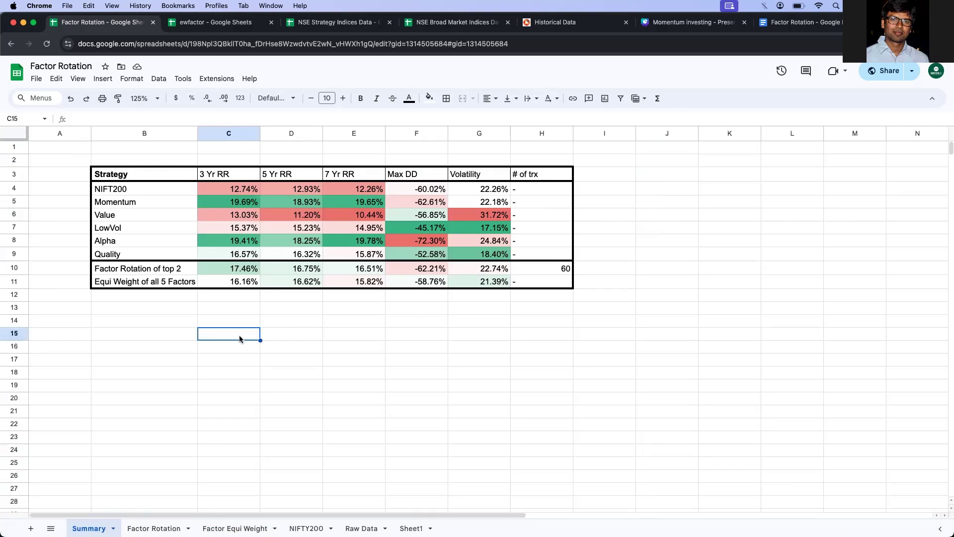
{"action": "left_click", "coordinate": [110, 286]}
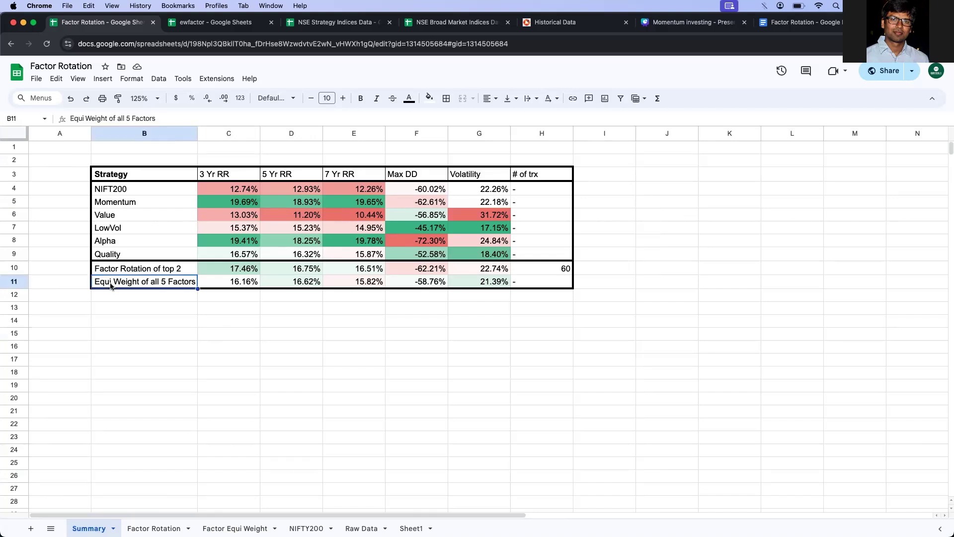
{"action": "left_click", "coordinate": [20, 283]}
{"action": "left_click", "coordinate": [222, 285]}
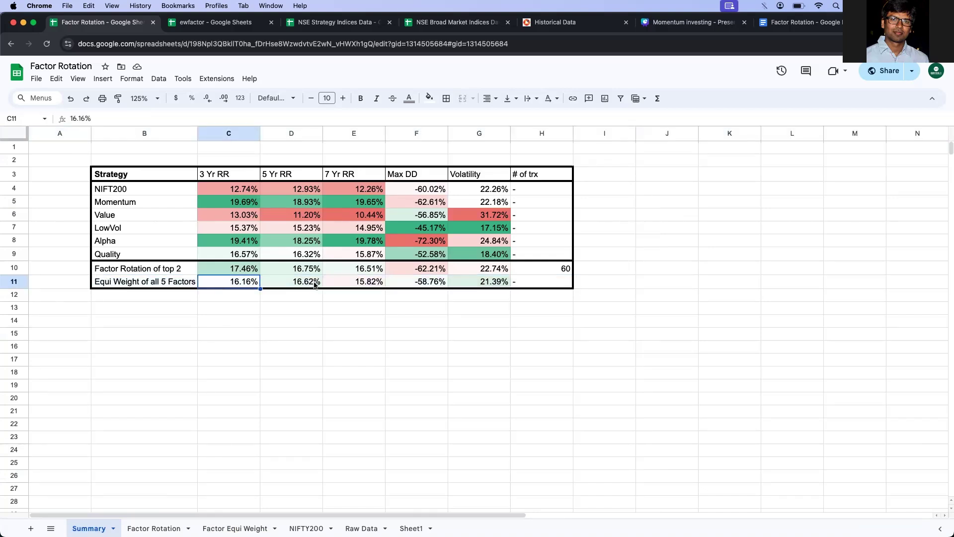
{"action": "left_click", "coordinate": [20, 282]}
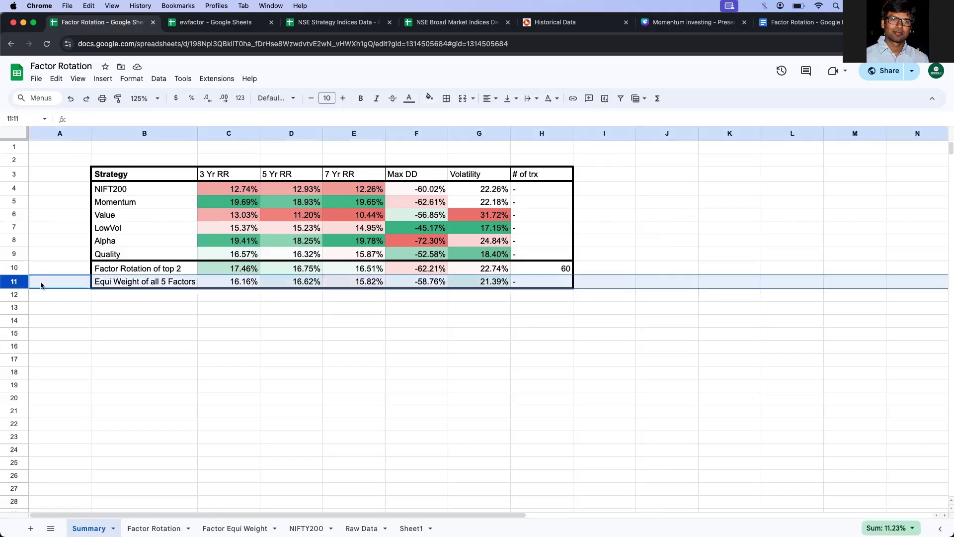
- Check the NIFT200 row's 3, 5 and 7-year rolling returns as the benchmark for the equal-weight strategy
{"action": "left_click", "coordinate": [14, 188]}
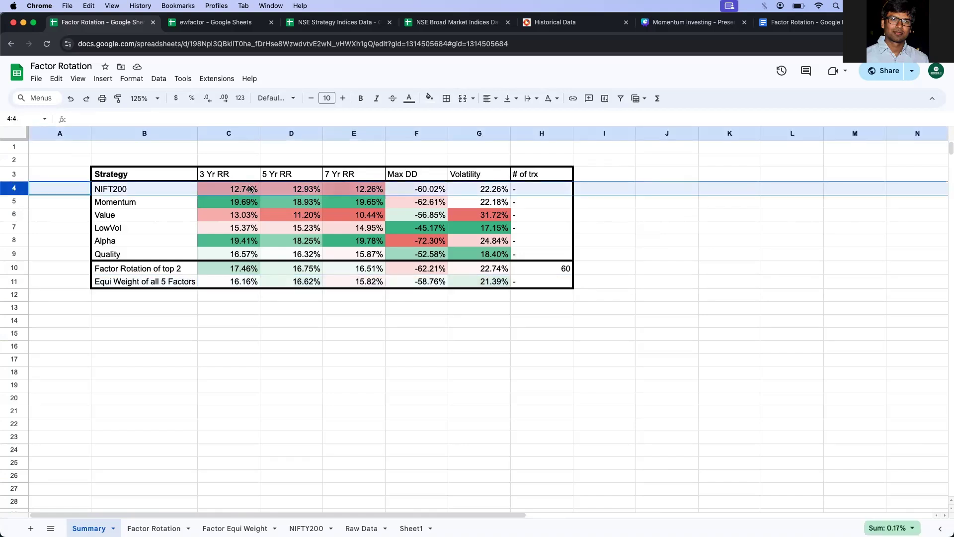
{"action": "left_click", "coordinate": [250, 189]}
{"action": "left_click", "coordinate": [294, 189]}
{"action": "left_click", "coordinate": [365, 190]}
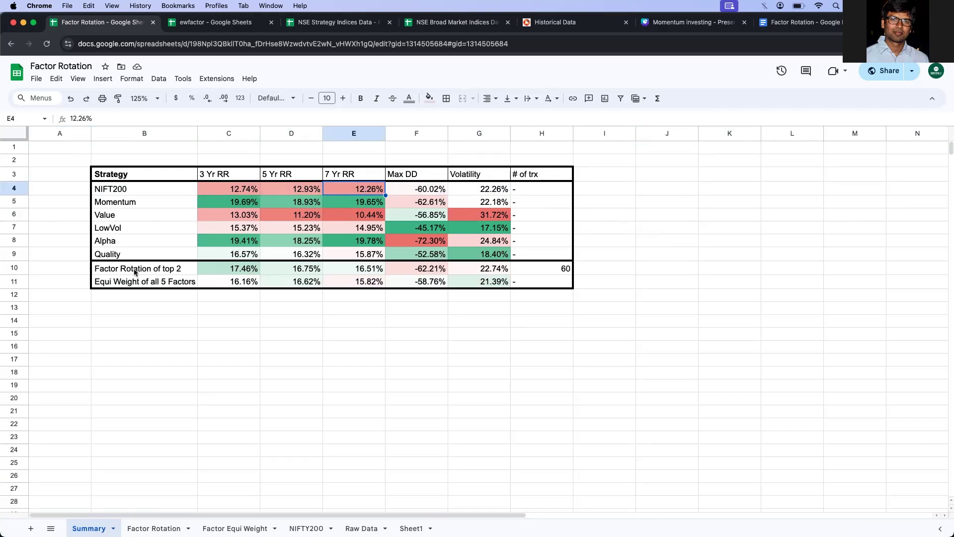
- Compare the Max DD and Volatility figures of NIFT200 with those of Equi Weight of all 5 Factors
{"action": "left_click", "coordinate": [416, 133]}
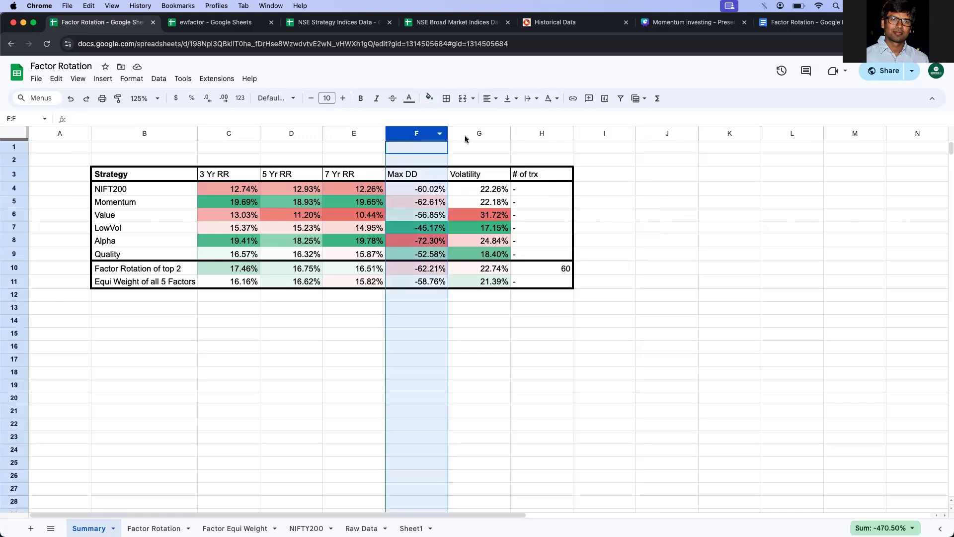
{"action": "left_click", "coordinate": [465, 135]}
{"action": "left_click", "coordinate": [421, 192]}
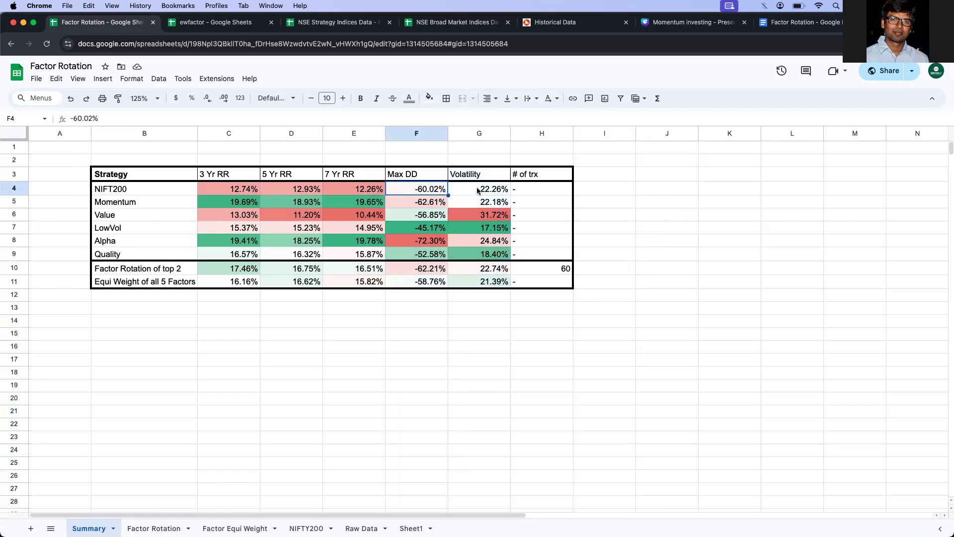
{"action": "left_click", "coordinate": [476, 190]}
{"action": "left_click", "coordinate": [420, 283]}
{"action": "left_click", "coordinate": [482, 284]}
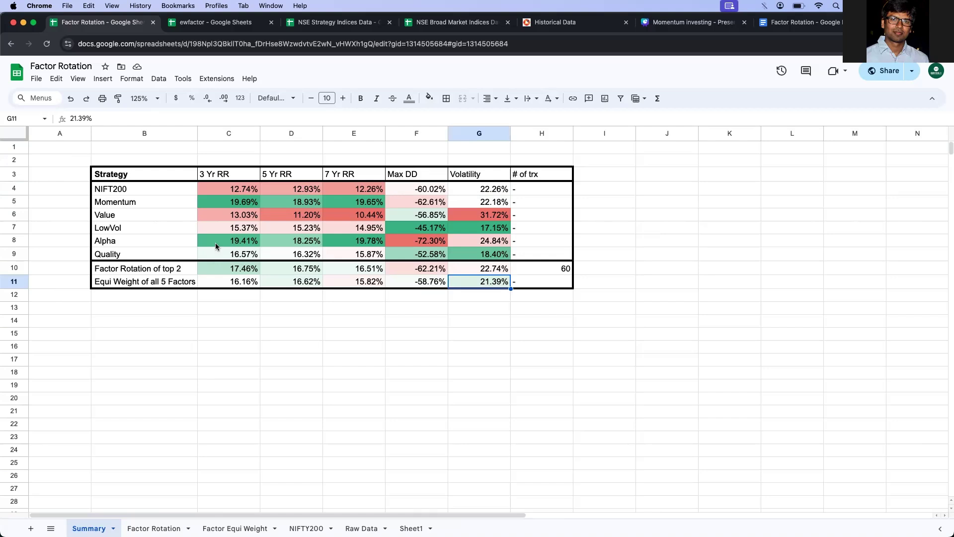
- Examine the Factor Rotation of top 2, Alpha and Momentum rows, along with the 3 Yr RR and 7 Yr RR columns
{"action": "left_click", "coordinate": [21, 268]}
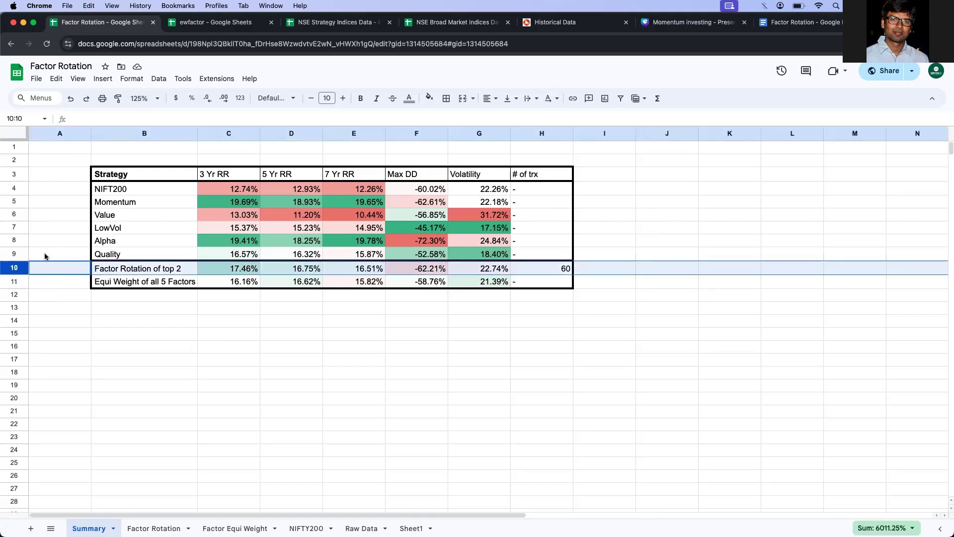
{"action": "left_click", "coordinate": [20, 241]}
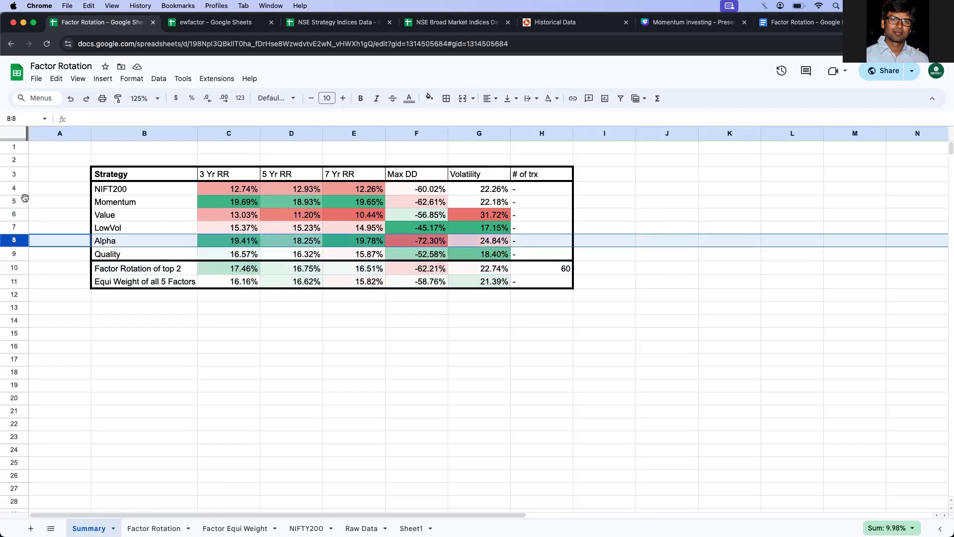
{"action": "left_click", "coordinate": [20, 201]}
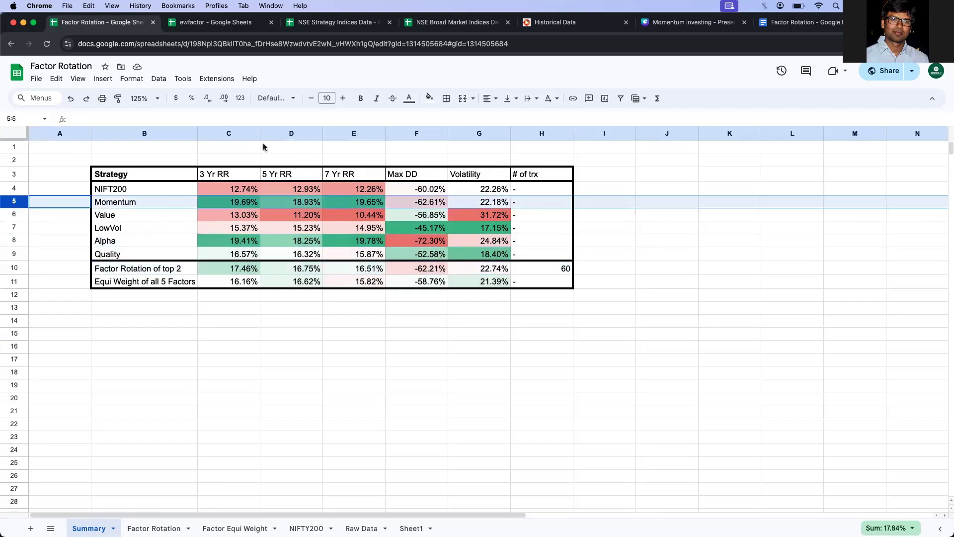
{"action": "left_click", "coordinate": [232, 134]}
{"action": "left_click", "coordinate": [343, 132]}
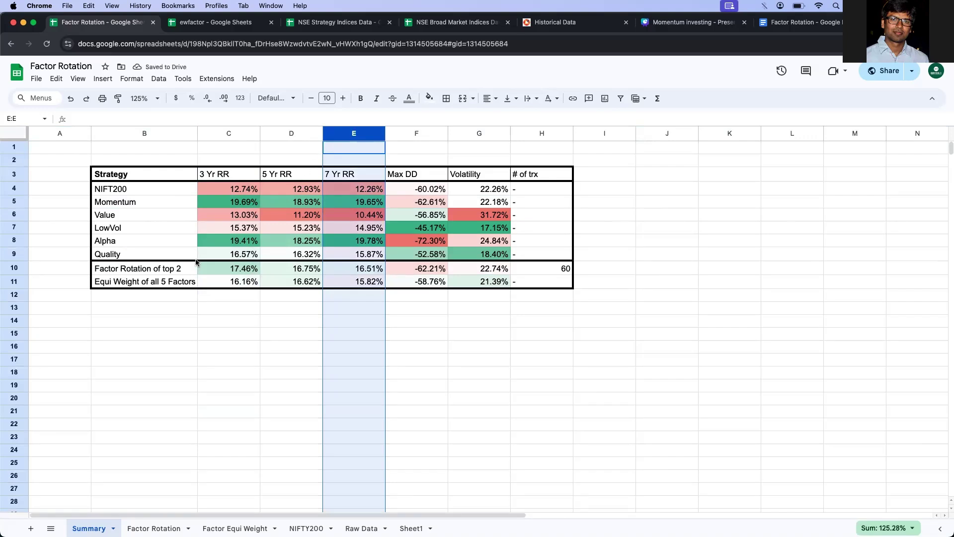
- Check the rolling returns and number of transactions for Factor Rotation of top 2 against the equal-weight row
{"action": "left_click", "coordinate": [17, 284]}
{"action": "left_click", "coordinate": [16, 268]}
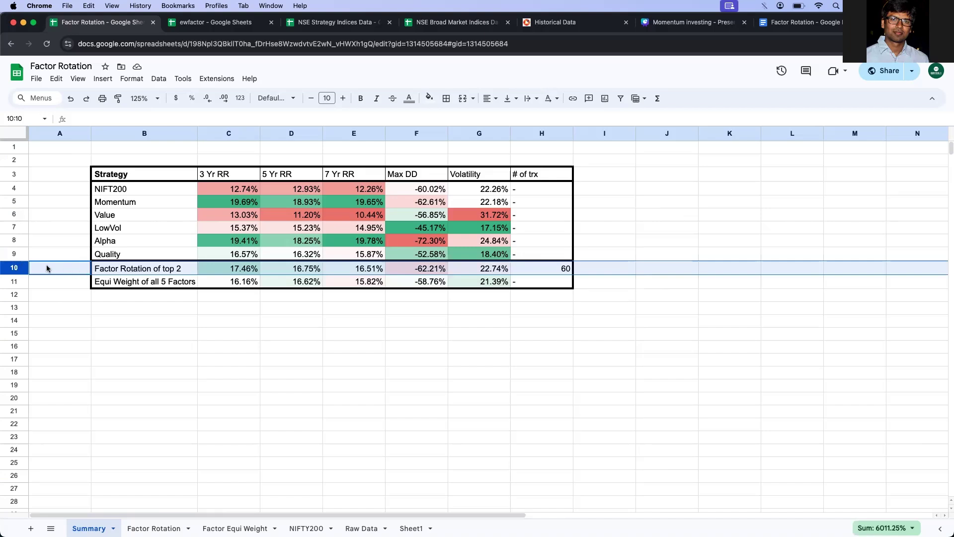
{"action": "left_click", "coordinate": [52, 282]}
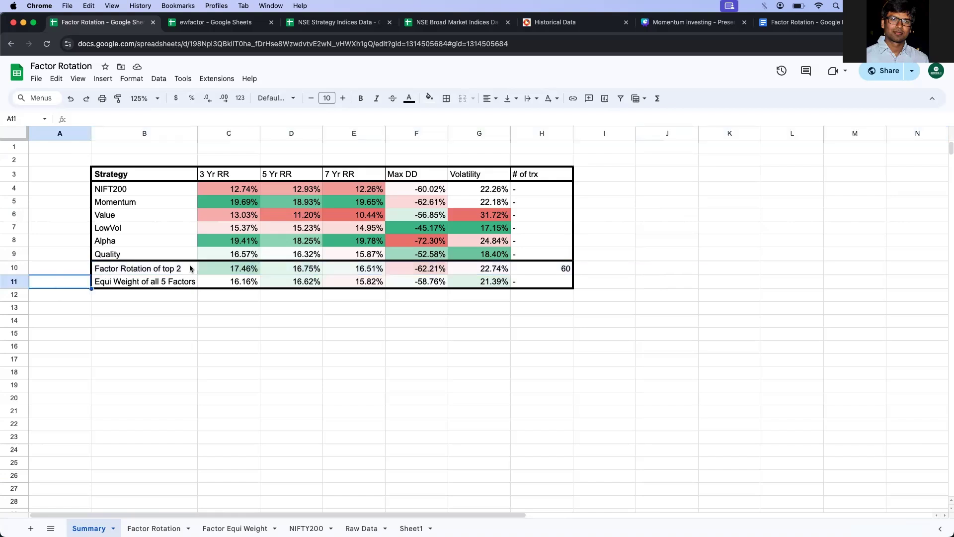
{"action": "left_click", "coordinate": [213, 269]}
{"action": "left_click", "coordinate": [318, 269]}
{"action": "left_click", "coordinate": [345, 268]}
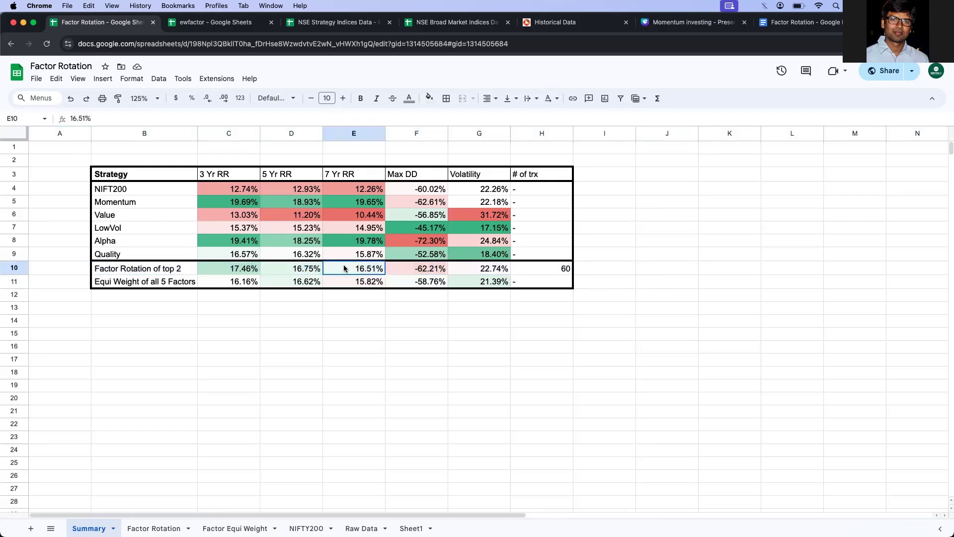
{"action": "left_click", "coordinate": [523, 270]}
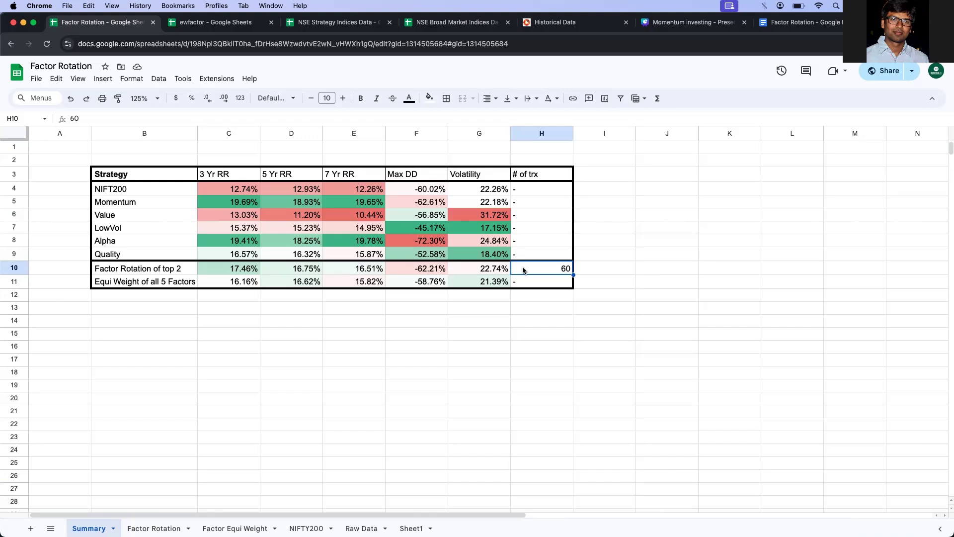
- Compare the 3, 5 and 7-year rolling returns of Factor Rotation of top 2 with Equi Weight of all 5 Factors
{"action": "left_click", "coordinate": [233, 268]}
{"action": "left_click", "coordinate": [284, 268]}
{"action": "left_click", "coordinate": [347, 270]}
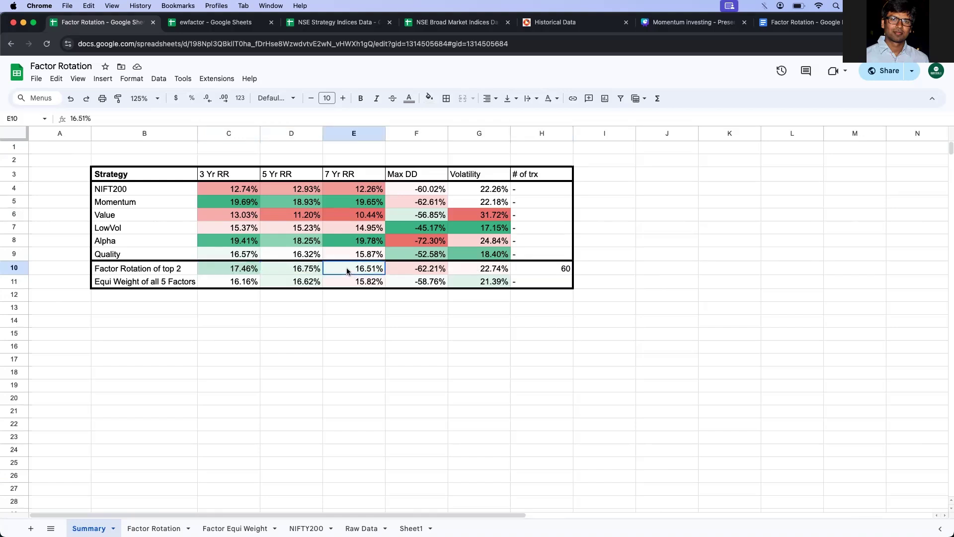
{"action": "left_click", "coordinate": [219, 281]}
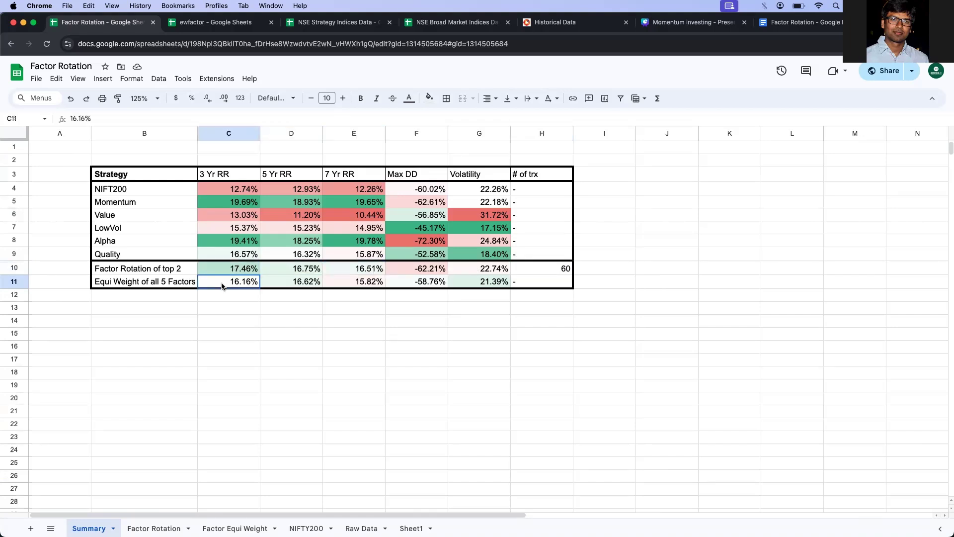
{"action": "left_click", "coordinate": [290, 266]}
{"action": "left_click", "coordinate": [341, 279]}
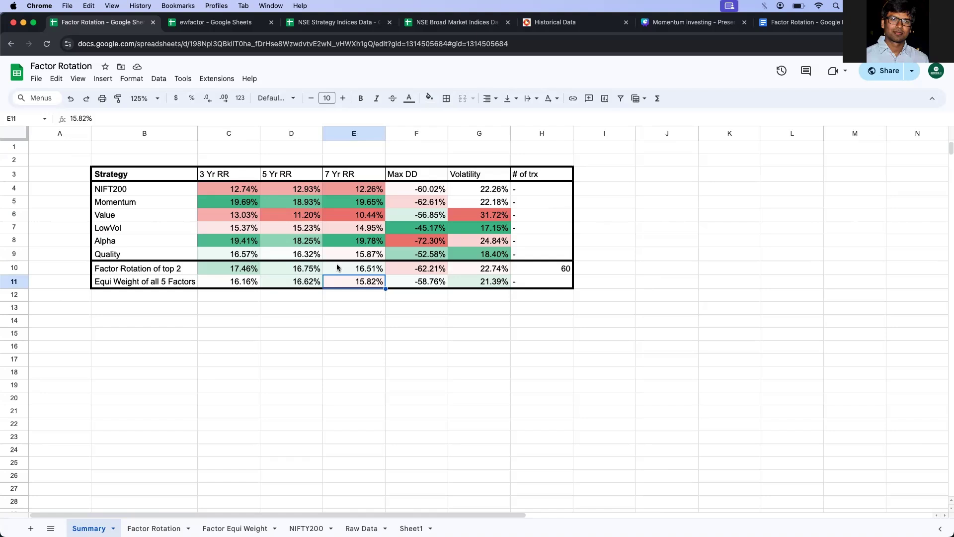
{"action": "left_click", "coordinate": [232, 270]}
{"action": "left_click", "coordinate": [293, 270]}
{"action": "left_click", "coordinate": [333, 271]}
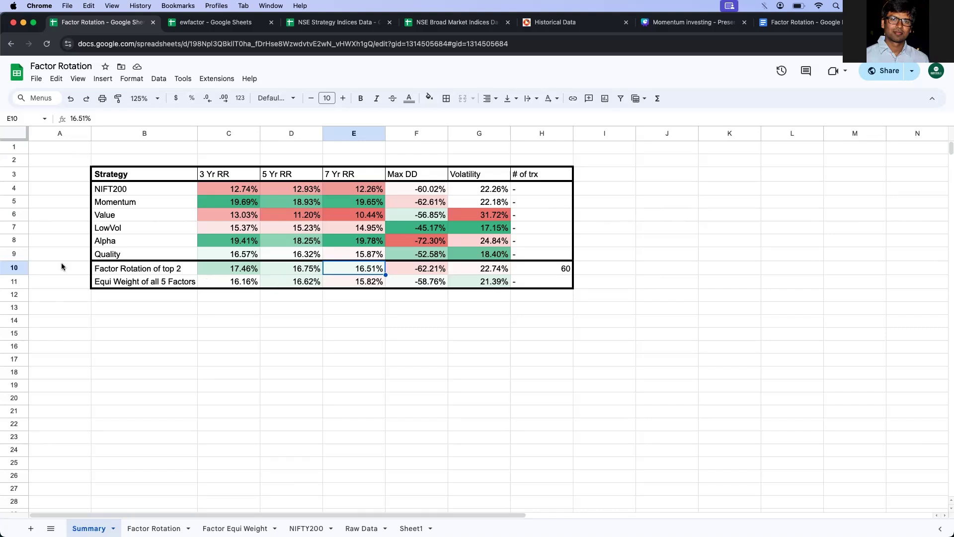
{"action": "left_click", "coordinate": [14, 269]}
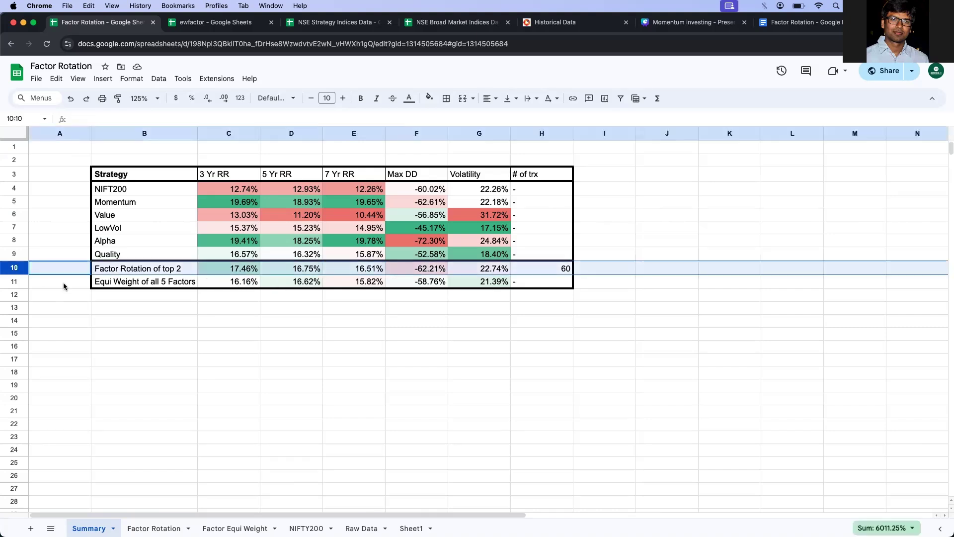
{"action": "left_click", "coordinate": [115, 287]}
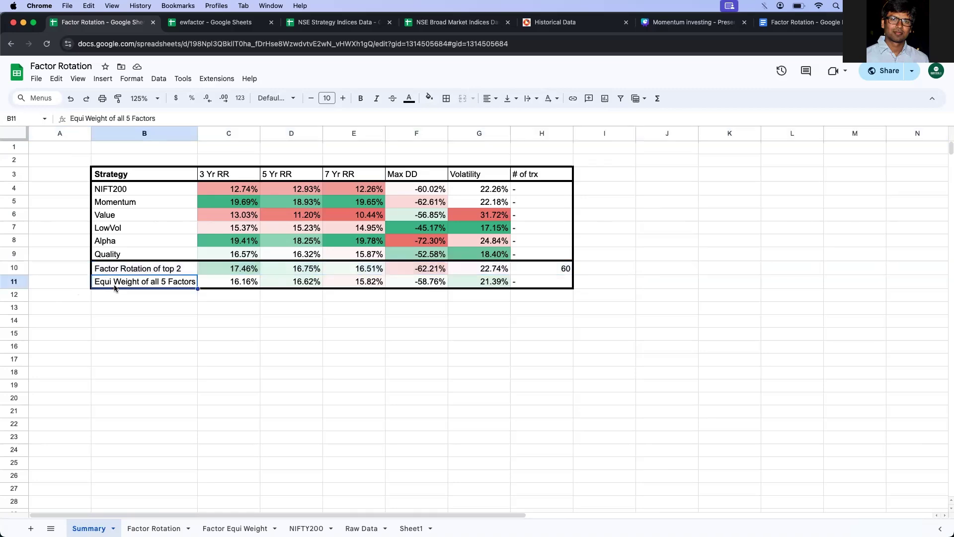
- Switch to the ewfactor spreadsheet and examine the EW and Strat columns of the 3-year rolling returns
{"action": "key", "text": "ctrl+Tab"}
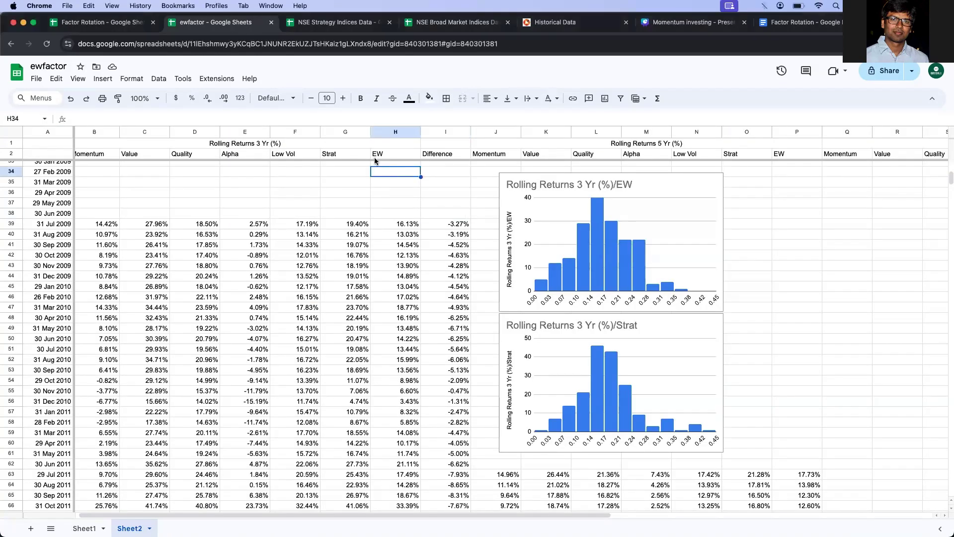
{"action": "left_click", "coordinate": [386, 128]}
{"action": "left_click", "coordinate": [383, 173]}
{"action": "left_click", "coordinate": [341, 130]}
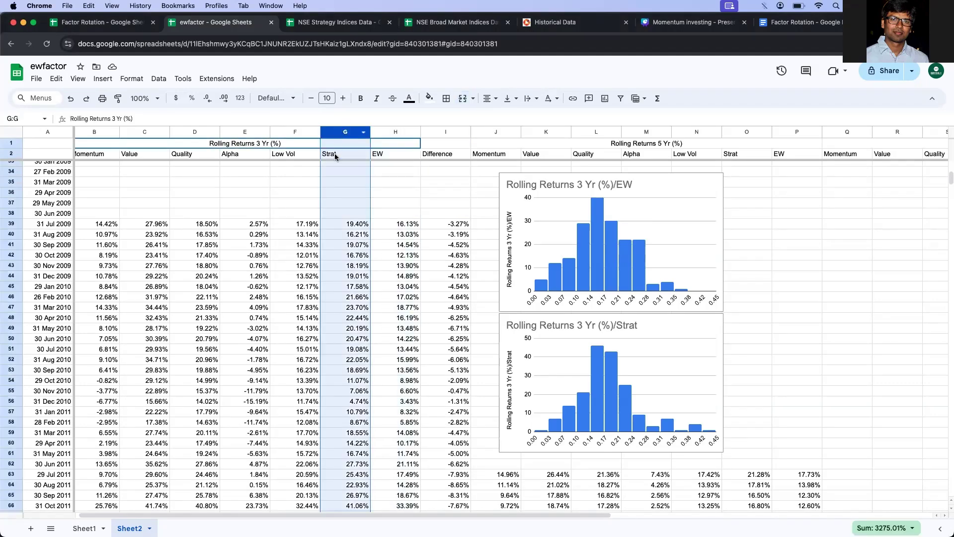
- Look over the 5-year and following rolling-return columns, then inspect the 3-year EW and Strat histograms on Sheet2
{"action": "left_click", "coordinate": [657, 131]}
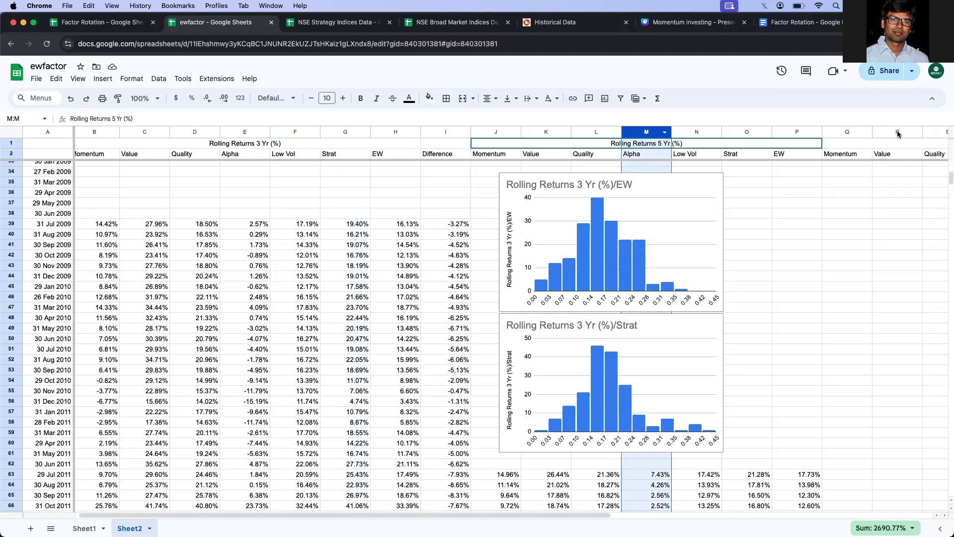
{"action": "scroll", "coordinate": [309, 192], "scroll_direction": "up", "scroll_amount": 2}
{"action": "scroll", "coordinate": [308, 192], "scroll_direction": "right", "scroll_amount": 4}
{"action": "scroll", "coordinate": [309, 191], "scroll_direction": "left", "scroll_amount": 3}
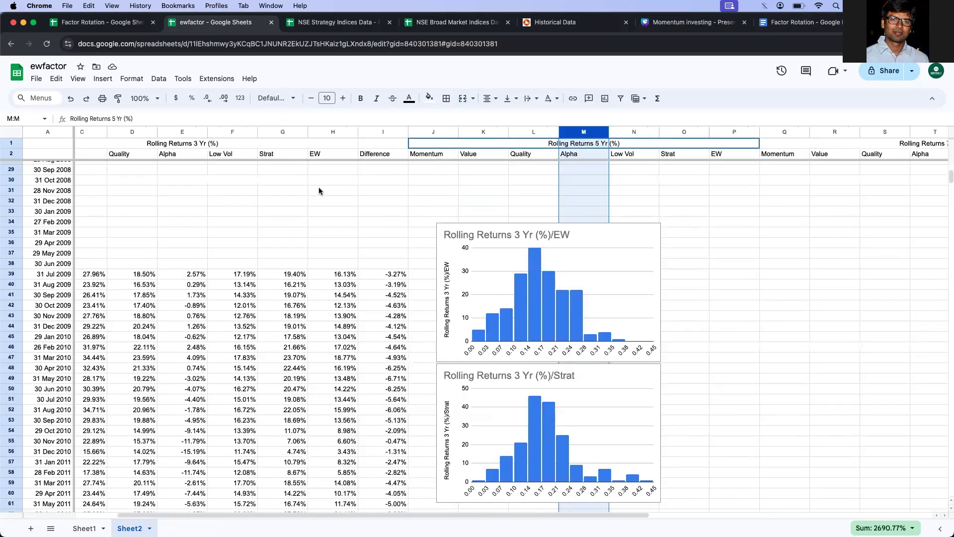
{"action": "scroll", "coordinate": [308, 192], "scroll_direction": "up", "scroll_amount": 3}
{"action": "scroll", "coordinate": [307, 192], "scroll_direction": "left", "scroll_amount": 1}
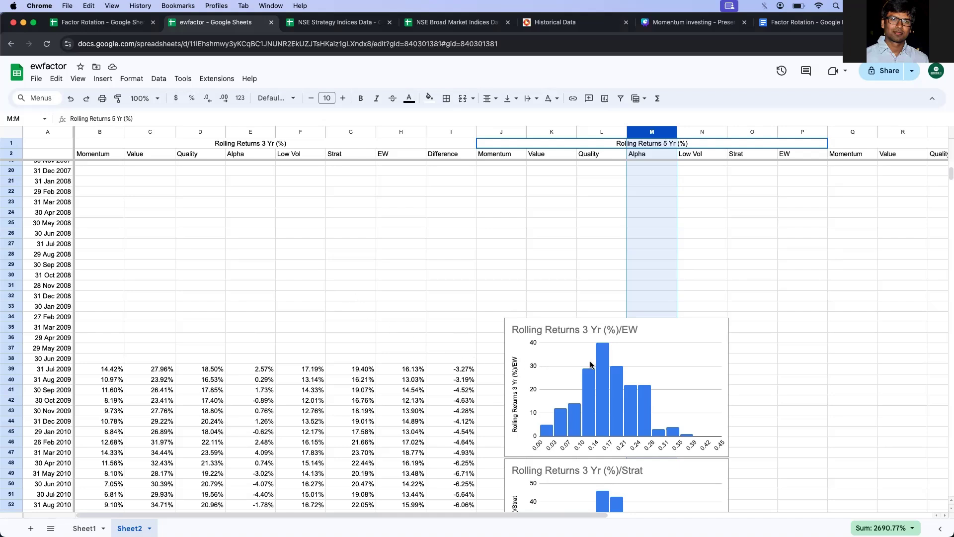
- Compare the distributions in the 3-year EW and Strat rolling-return histograms on Sheet2
{"action": "left_click", "coordinate": [626, 362]}
{"action": "scroll", "coordinate": [626, 362], "scroll_direction": "down", "scroll_amount": 3}
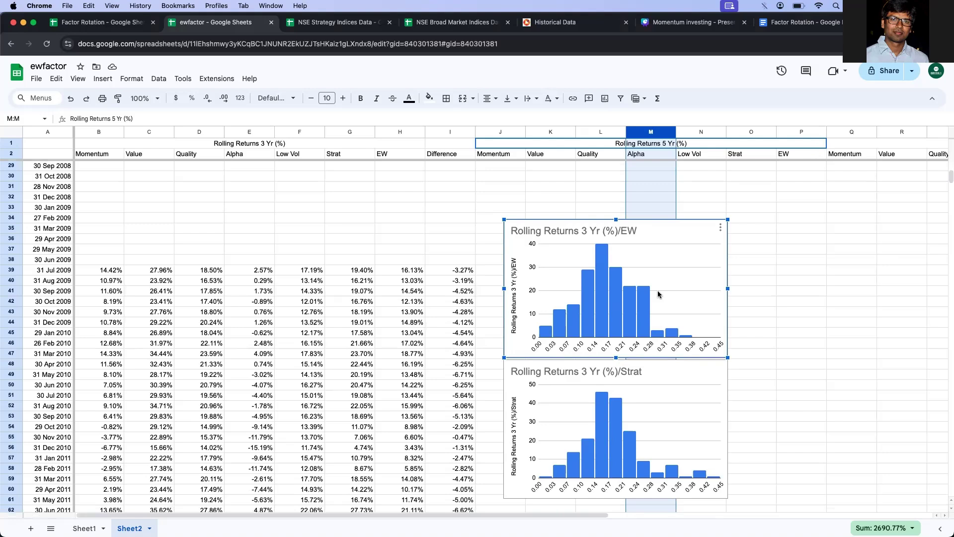
{"action": "left_click", "coordinate": [448, 228]}
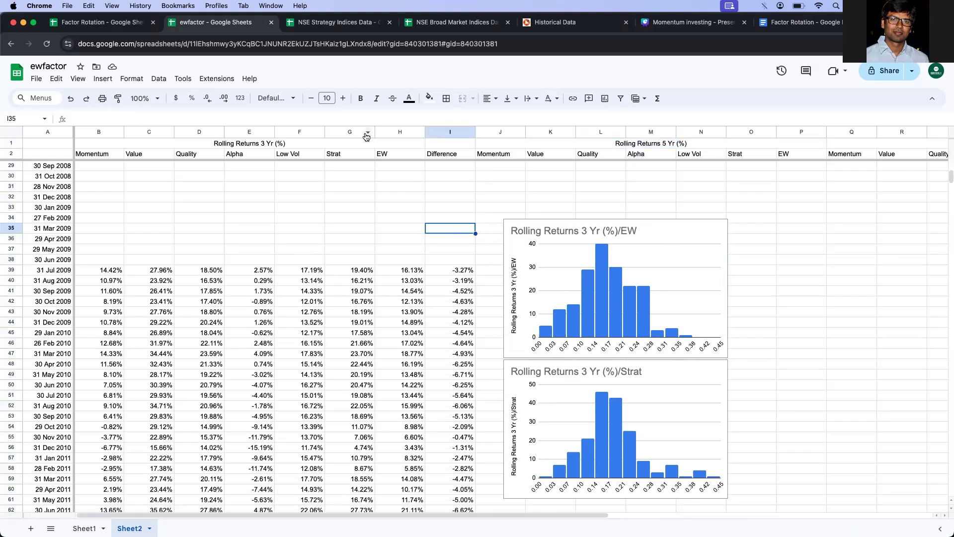
- Inspect the 3-year Strat, EW and Difference columns and the formula behind the first Difference value
{"action": "left_click", "coordinate": [348, 131]}
{"action": "left_click", "coordinate": [449, 131]}
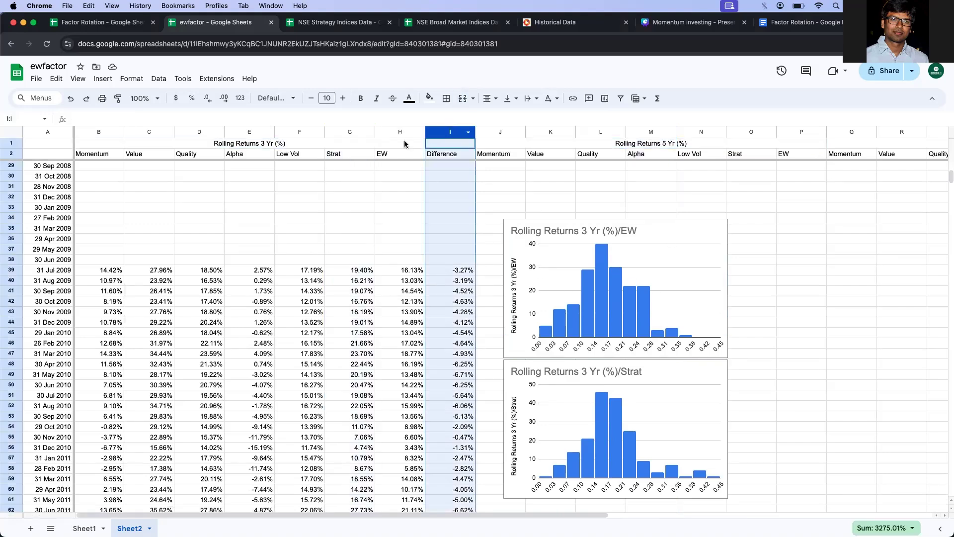
{"action": "left_click", "coordinate": [347, 132]}
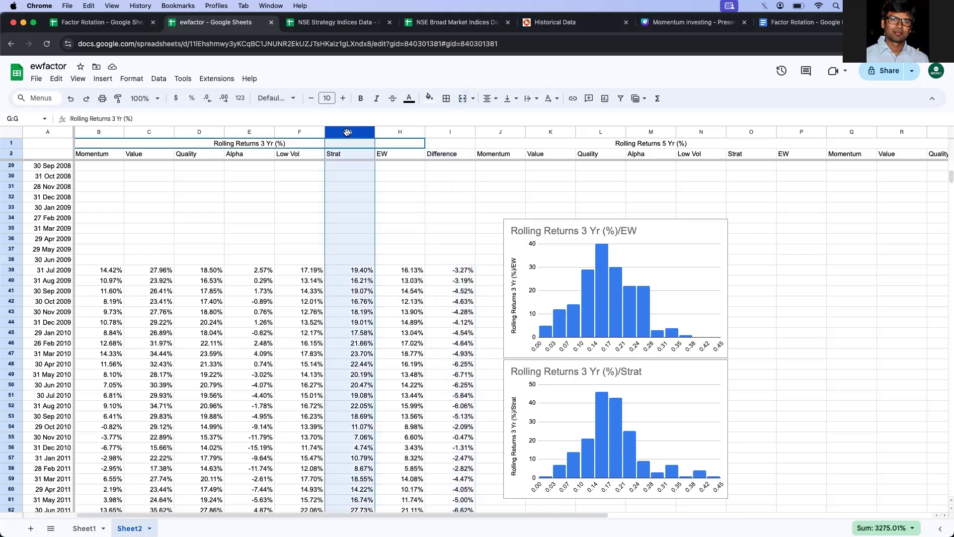
{"action": "left_click", "coordinate": [400, 130]}
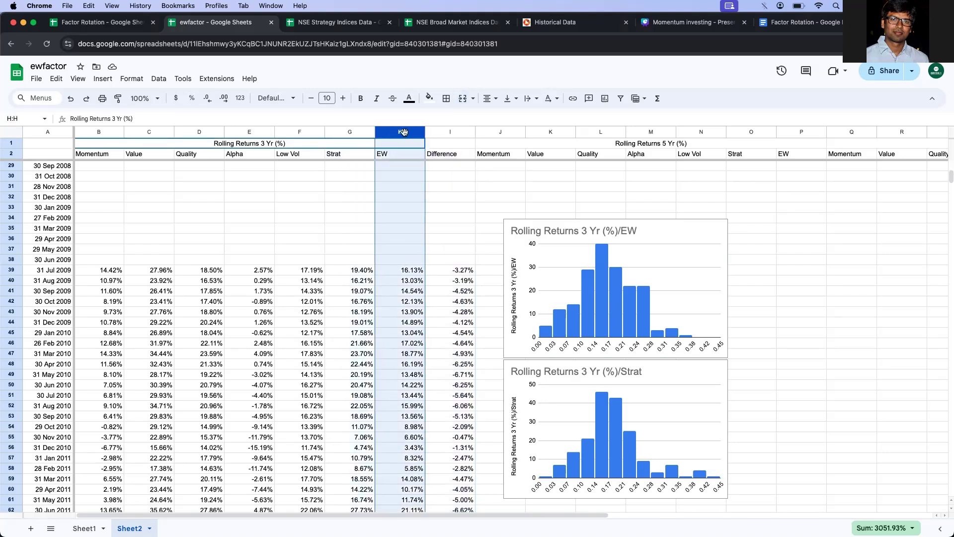
{"action": "left_click", "coordinate": [450, 268]}
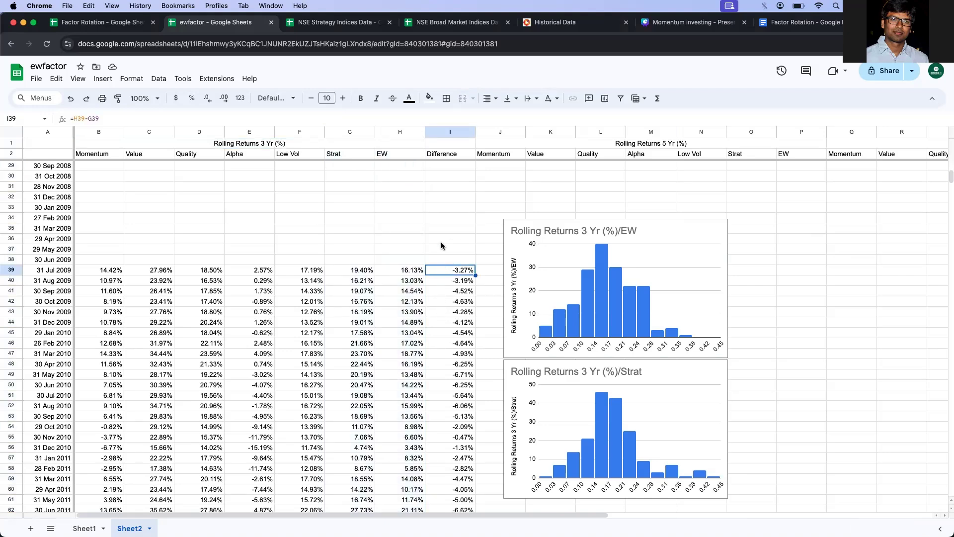
- Insert a histogram chart of the 3-year rolling-return Difference column
{"action": "left_click", "coordinate": [451, 131]}
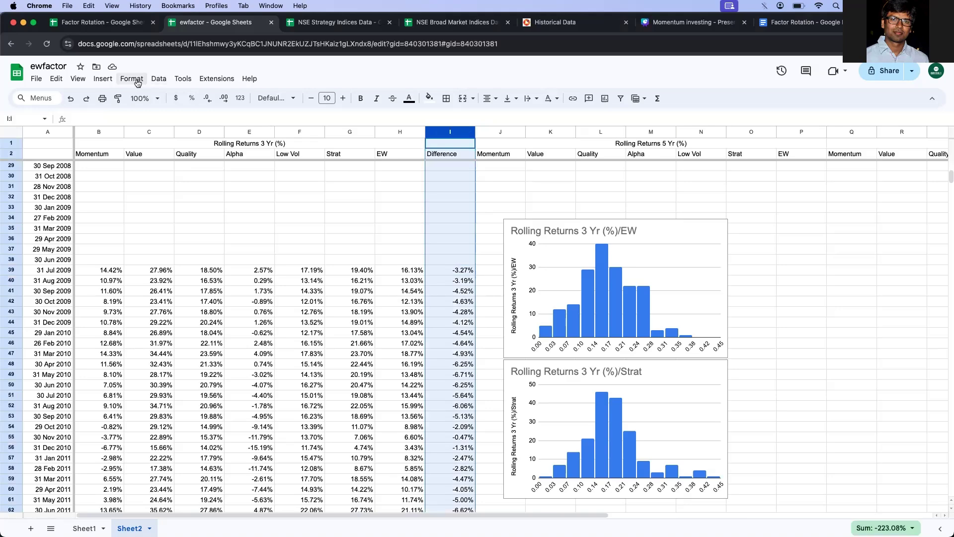
{"action": "left_click", "coordinate": [103, 79]}
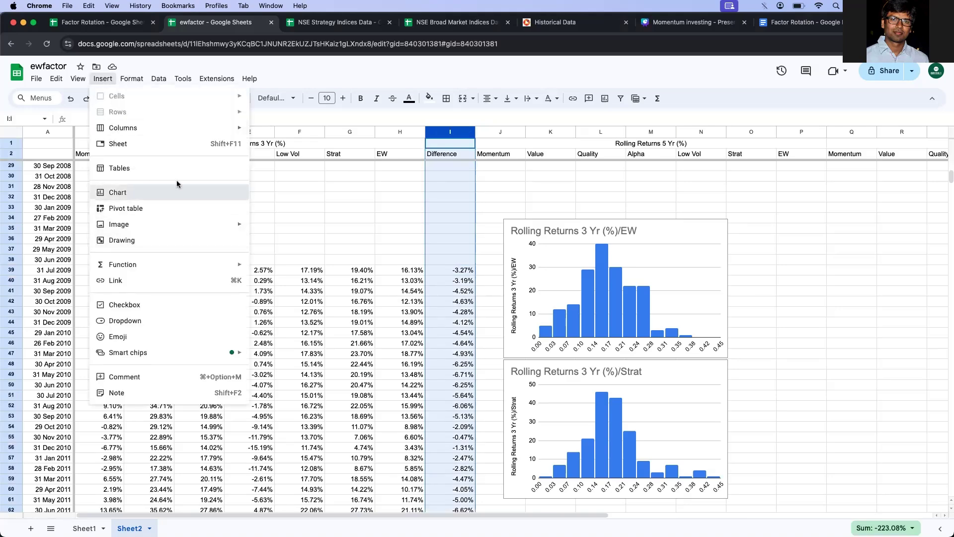
{"action": "left_click", "coordinate": [122, 191]}
{"action": "left_click", "coordinate": [868, 168]}
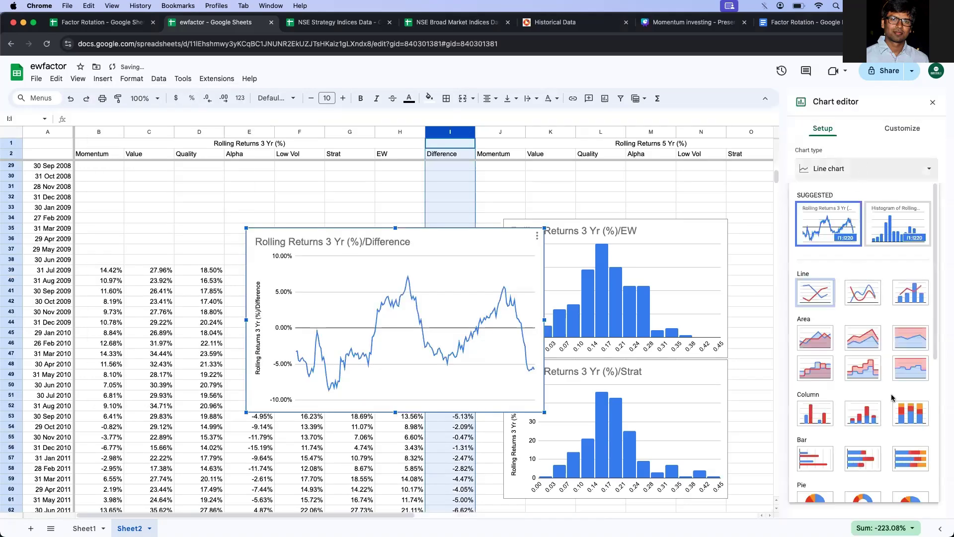
{"action": "scroll", "coordinate": [865, 398], "scroll_direction": "down", "scroll_amount": 5}
{"action": "left_click", "coordinate": [863, 403]}
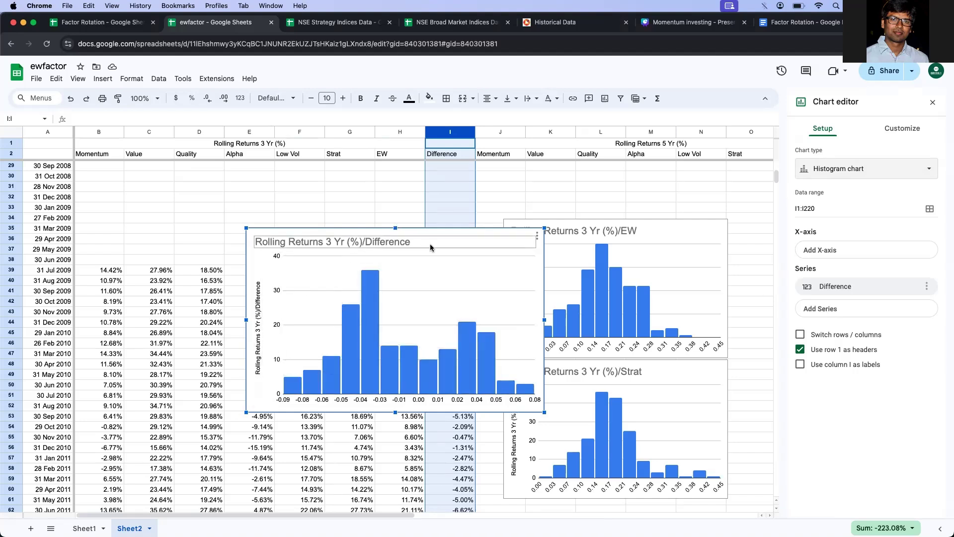
- Check the first Difference cell's formula and place the Difference histogram beside the EW and Strat histograms without overlapping them
{"action": "left_click_drag", "start_coordinate": [452, 236], "coordinate": [639, 223]}
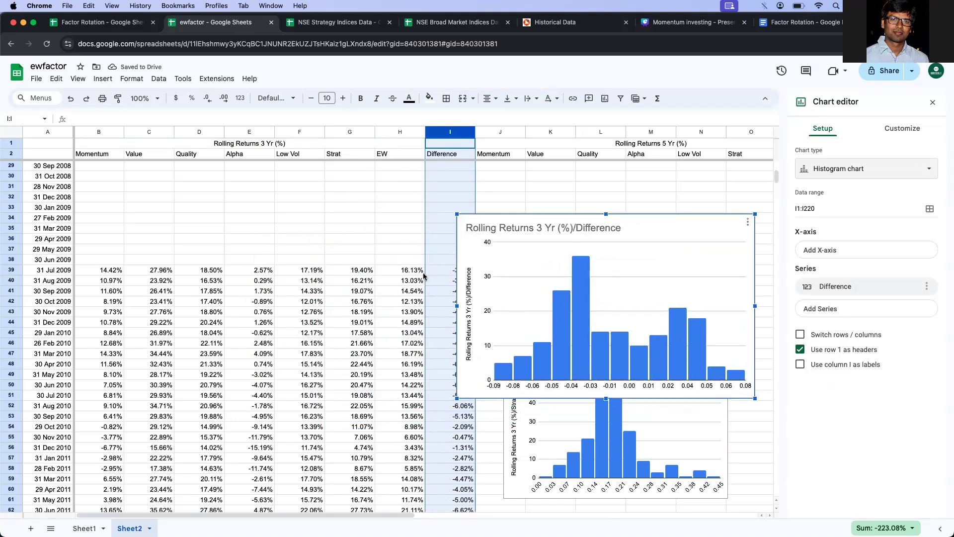
{"action": "left_click", "coordinate": [446, 271]}
{"action": "key", "text": "Return"}
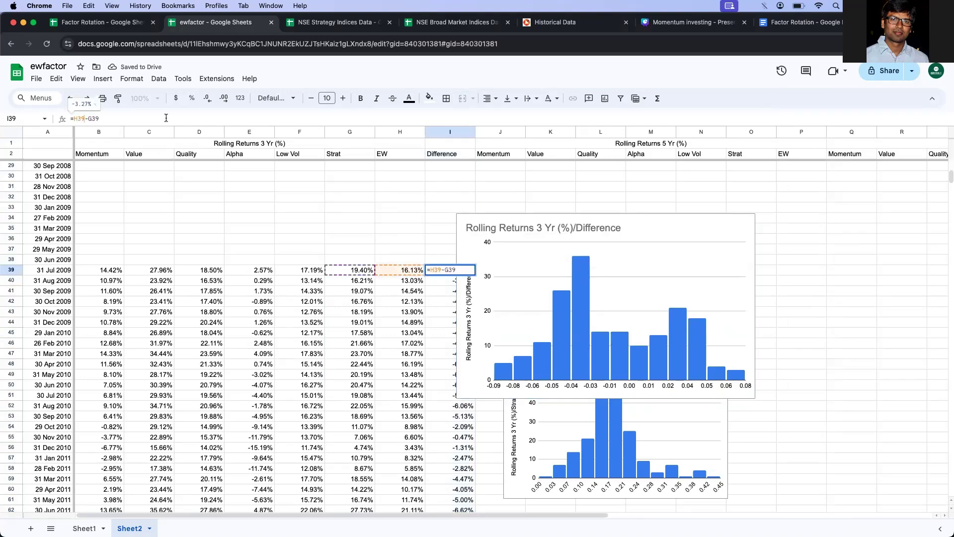
{"action": "key", "text": "Escape"}
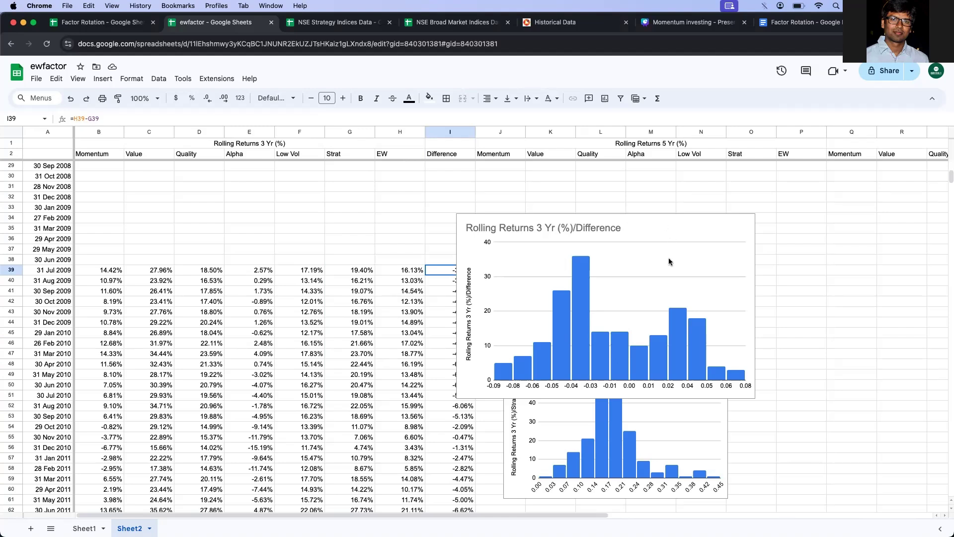
{"action": "left_click_drag", "start_coordinate": [661, 240], "coordinate": [406, 221]}
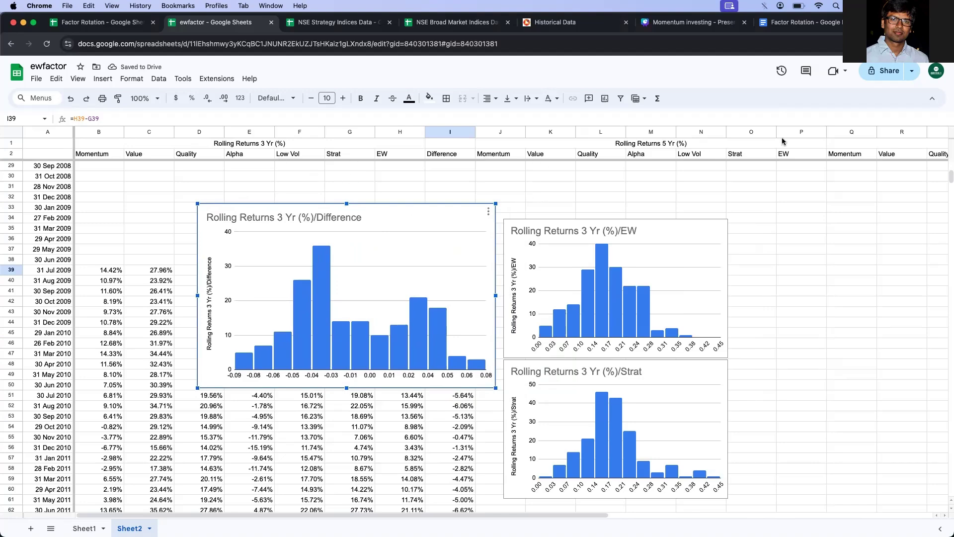
- Switch to the Factor Rotation document and examine the paired t test table for EW versus Strat
{"action": "left_click", "coordinate": [796, 22]}
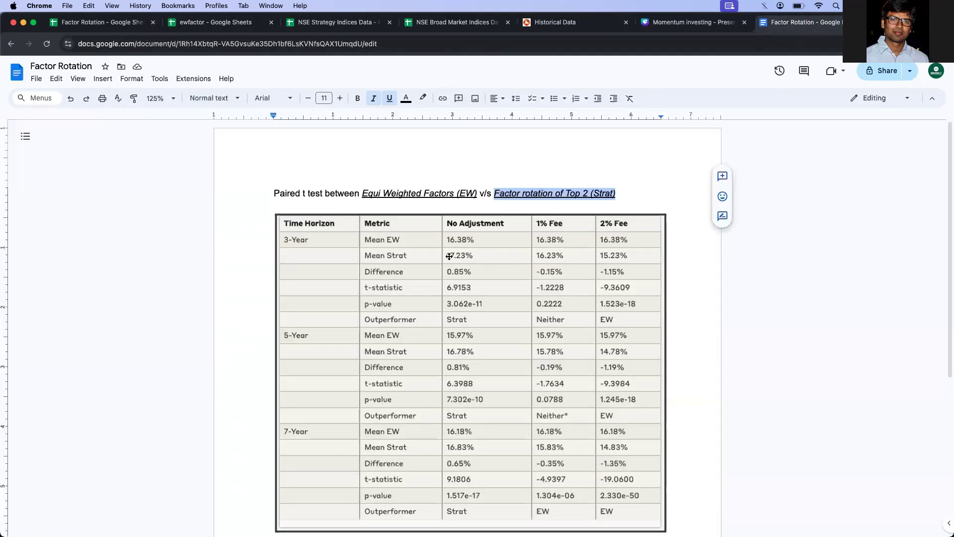
{"action": "scroll", "coordinate": [443, 252], "scroll_direction": "down", "scroll_amount": 1}
{"action": "scroll", "coordinate": [442, 252], "scroll_direction": "down", "scroll_amount": 2}
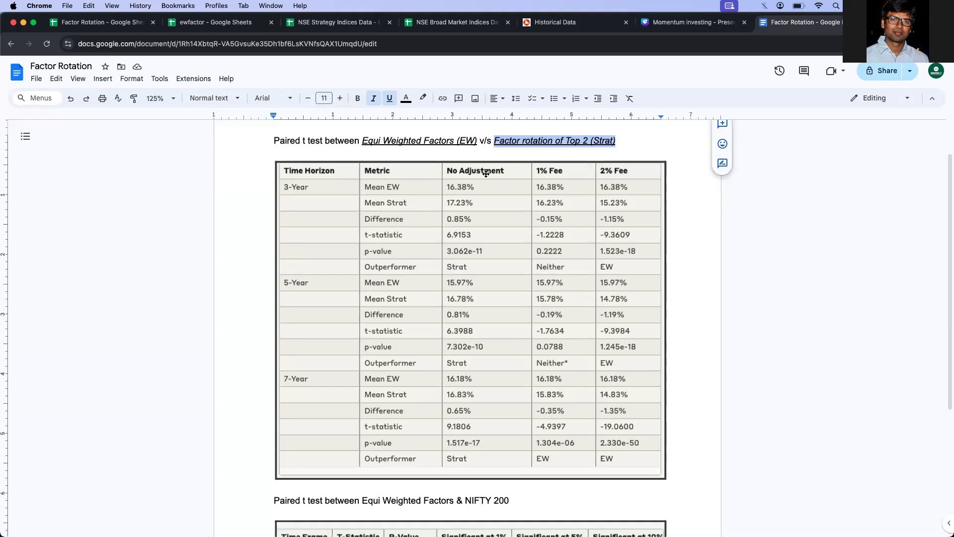
- Return to the Factor Rotation spreadsheet's Summary sheet and check the 3, 5 and 7-year rolling returns of Factor Rotation of top 2
{"action": "left_click", "coordinate": [104, 22]}
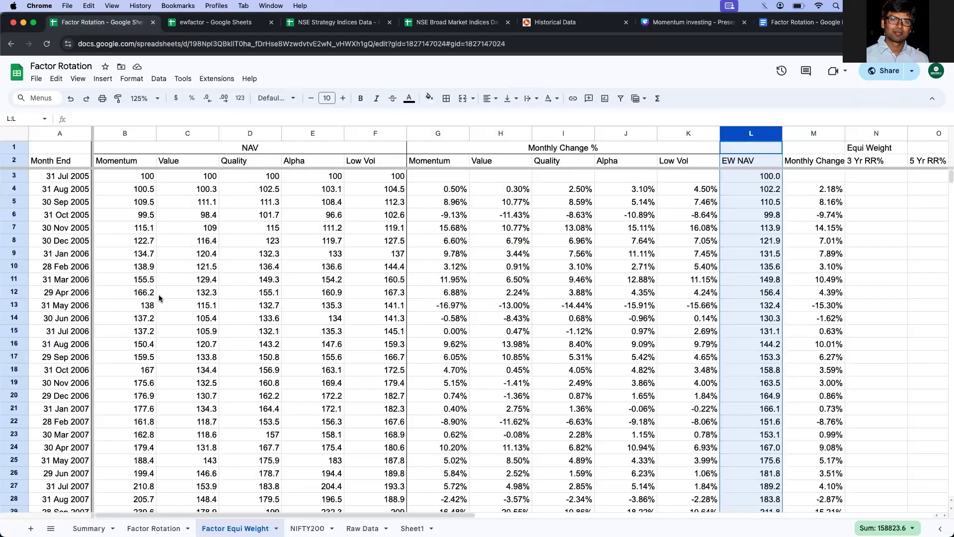
{"action": "left_click", "coordinate": [94, 527]}
{"action": "left_click", "coordinate": [235, 269]}
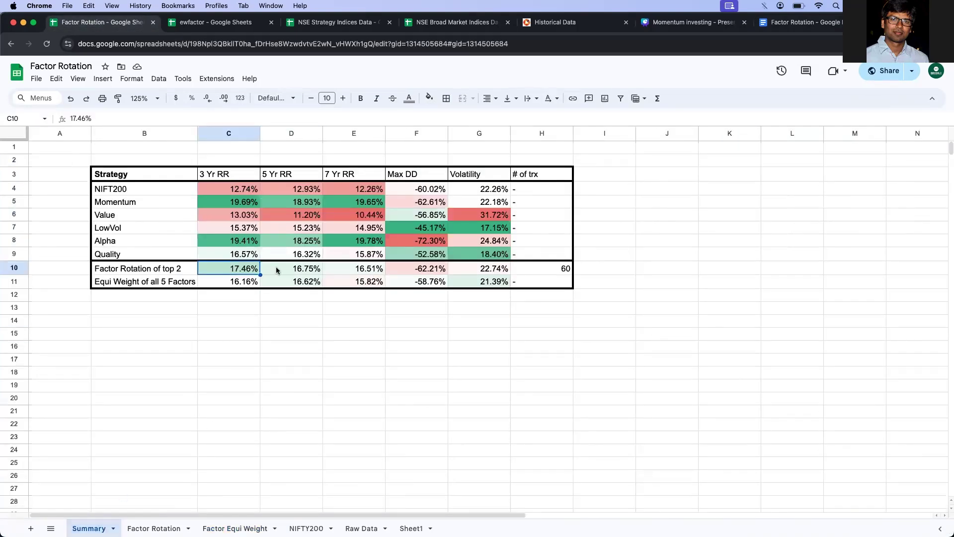
{"action": "left_click", "coordinate": [277, 270]}
{"action": "left_click", "coordinate": [366, 273]}
{"action": "left_click", "coordinate": [254, 273]}
{"action": "left_click", "coordinate": [293, 269]}
{"action": "left_click", "coordinate": [349, 271]}
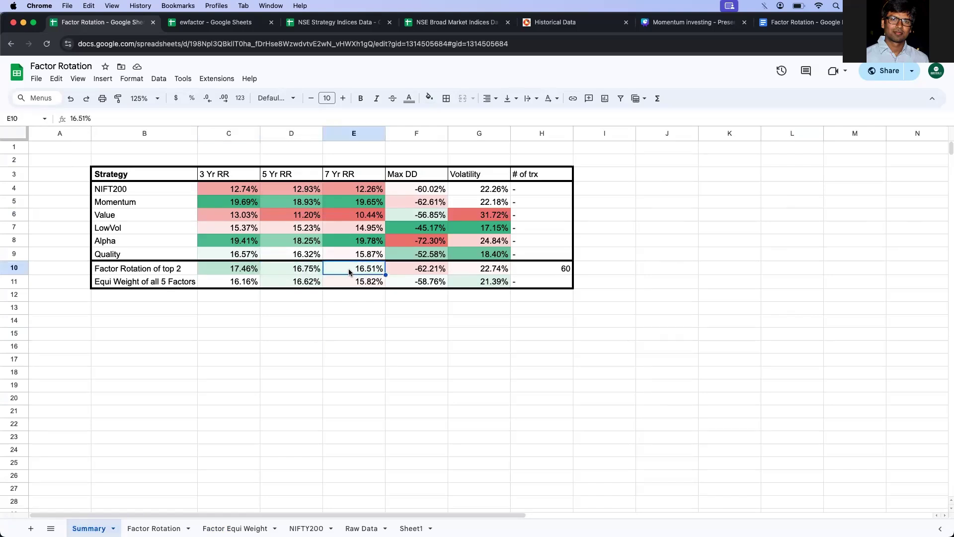
- Go back to the Factor Rotation document and examine the outperformer for each time horizon without adjustment and with 1% and 2% fees
{"action": "left_click", "coordinate": [805, 23]}
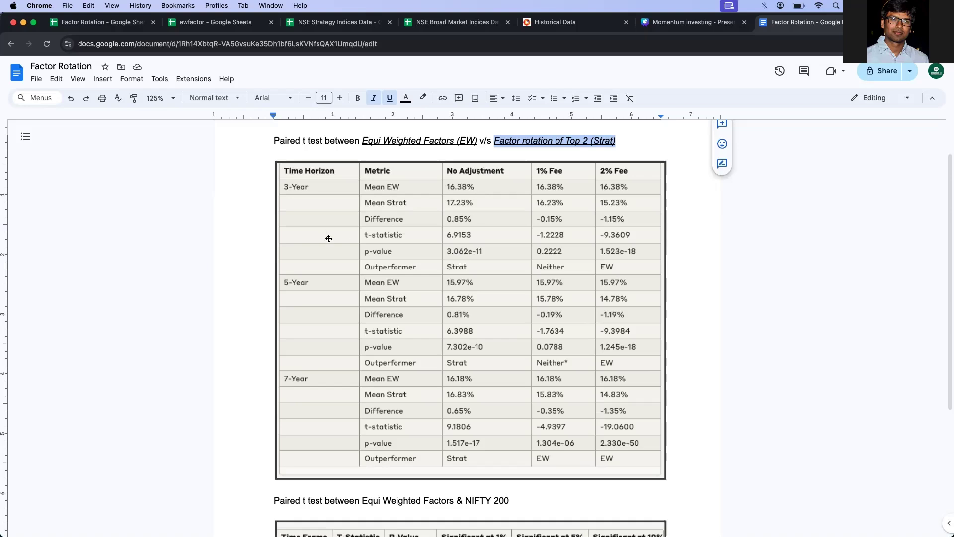
{"action": "left_click", "coordinate": [459, 268]}
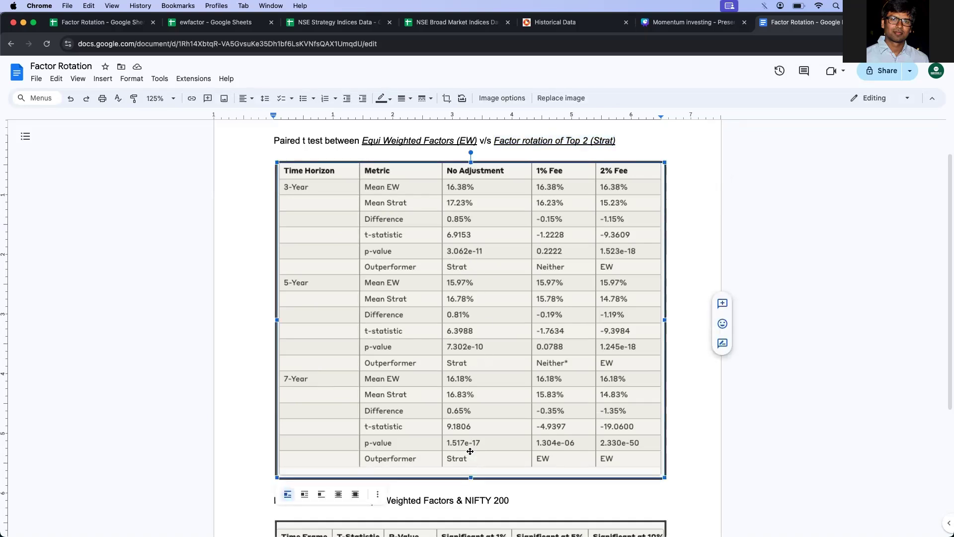
- Review the Factor Rotation of top 2 row and its 3, 5 and 7-year rolling returns in the spreadsheet's Summary sheet
{"action": "left_click", "coordinate": [144, 22]}
{"action": "left_click", "coordinate": [204, 311]}
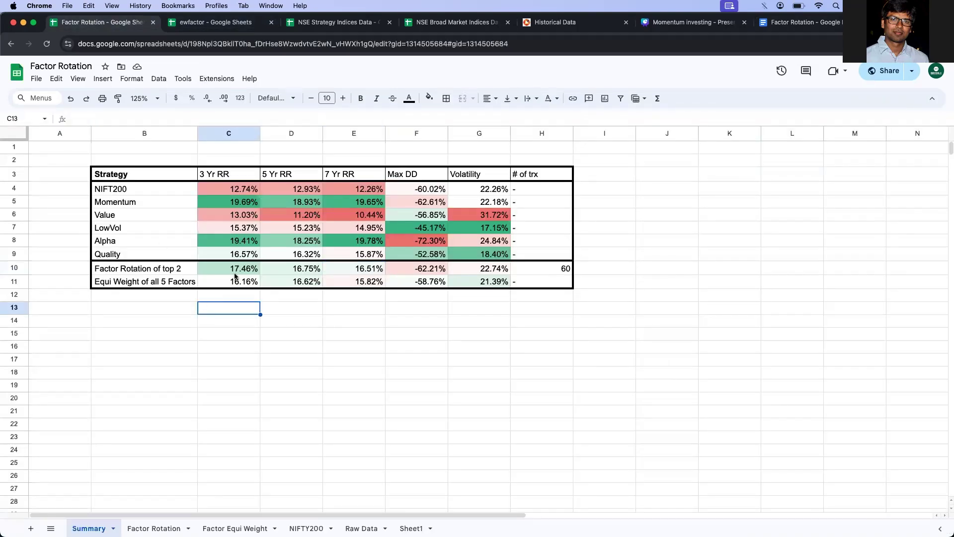
{"action": "left_click", "coordinate": [231, 270]}
{"action": "left_click", "coordinate": [279, 271]}
{"action": "left_click", "coordinate": [345, 270]}
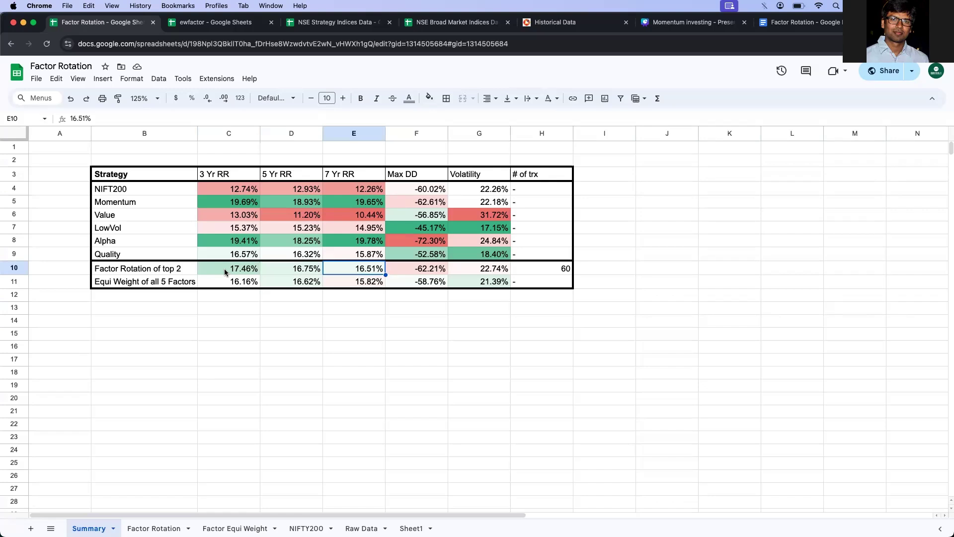
{"action": "left_click", "coordinate": [17, 269]}
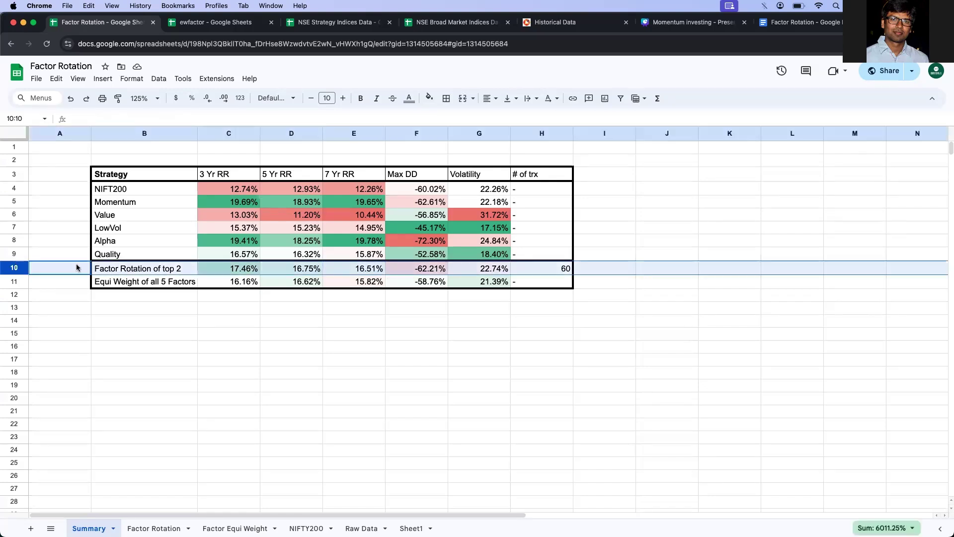
{"action": "left_click", "coordinate": [235, 268]}
{"action": "left_click", "coordinate": [283, 266]}
{"action": "left_click", "coordinate": [344, 266]}
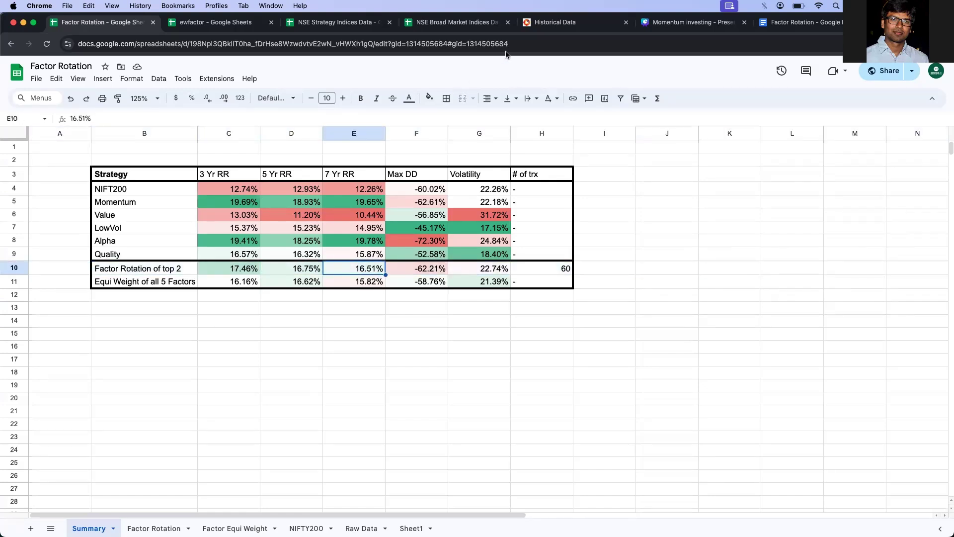
- Consult the document's EW versus Strat t test again, then compare the Factor Rotation and Equi Weight rows in the Summary sheet
{"action": "left_click", "coordinate": [801, 22]}
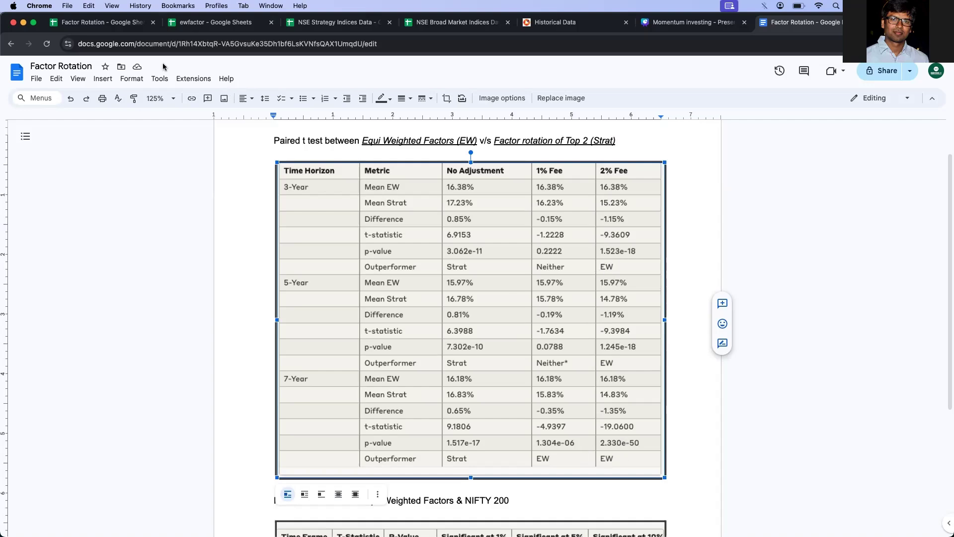
{"action": "left_click", "coordinate": [88, 22]}
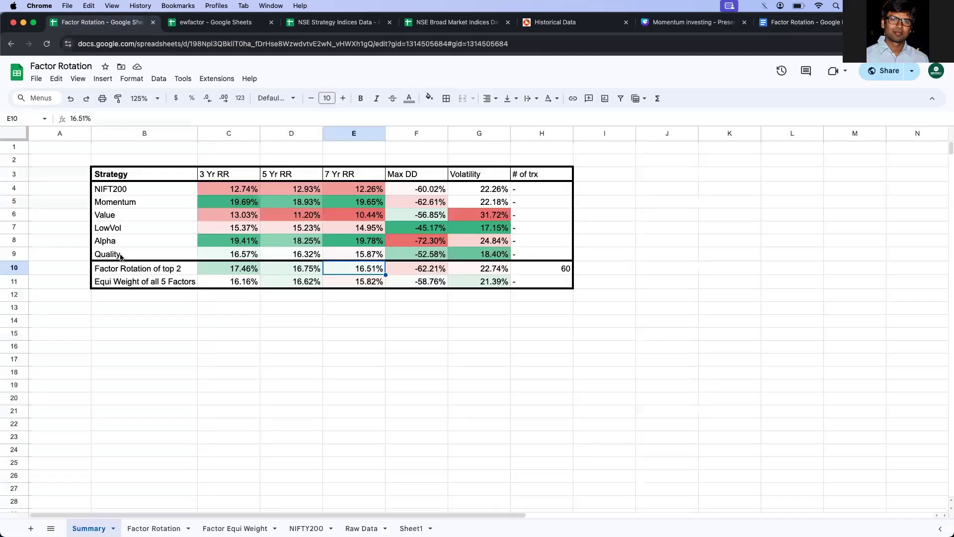
{"action": "left_click", "coordinate": [15, 268]}
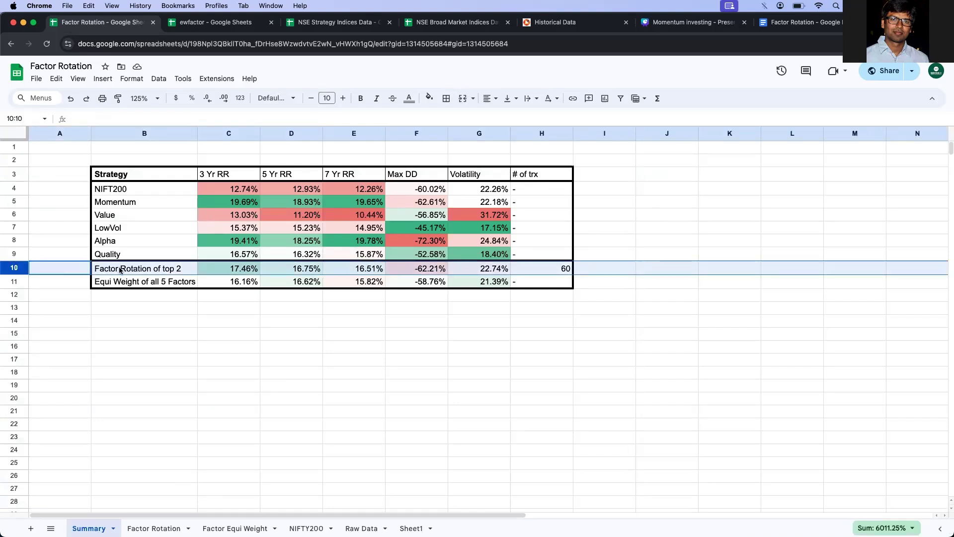
{"action": "left_click", "coordinate": [15, 282]}
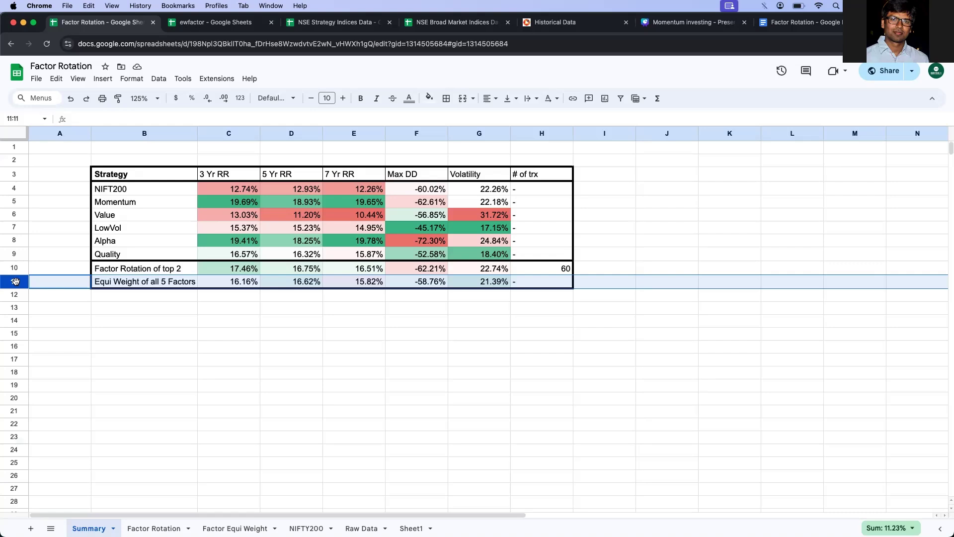
{"action": "left_click", "coordinate": [99, 311]}
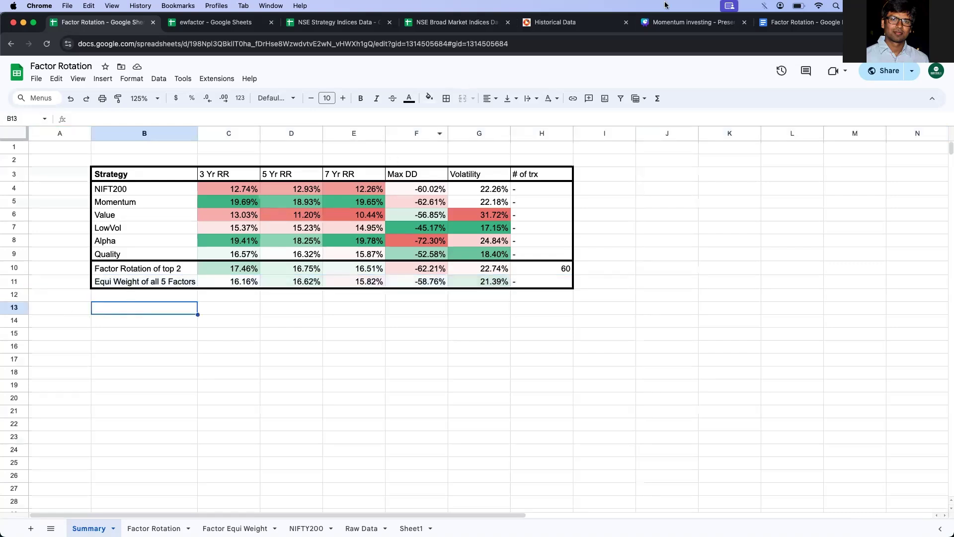
- Open the Factor Rotation document and examine the paired t test table for Equi Weighted Factors and NIFTY 200
{"action": "left_click", "coordinate": [797, 22]}
{"action": "scroll", "coordinate": [505, 299], "scroll_direction": "down", "scroll_amount": 3}
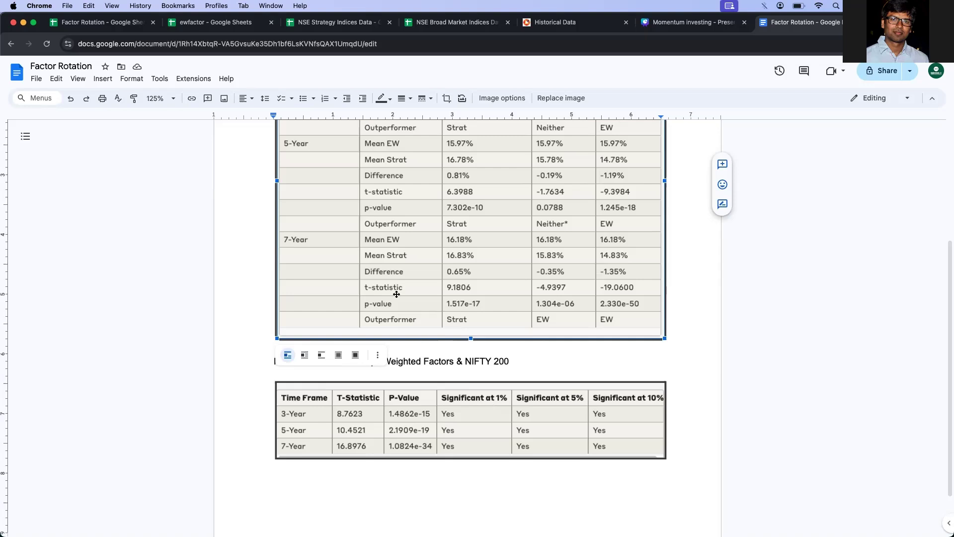
- Return to the Summary sheet and compare the Equi Weight of all 5 Factors row with the NIFT200 and Factor Rotation of top 2 rows
{"action": "left_click", "coordinate": [119, 22]}
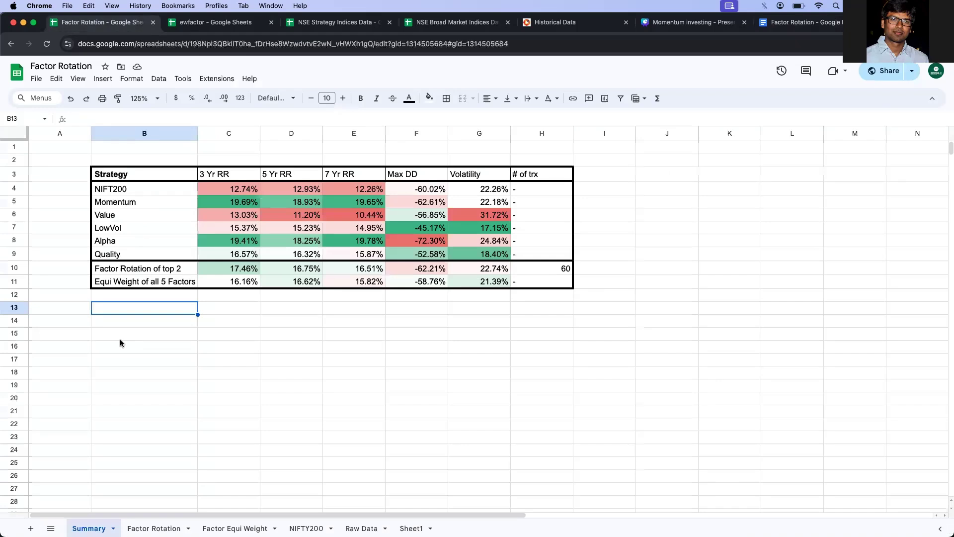
{"action": "left_click", "coordinate": [17, 281]}
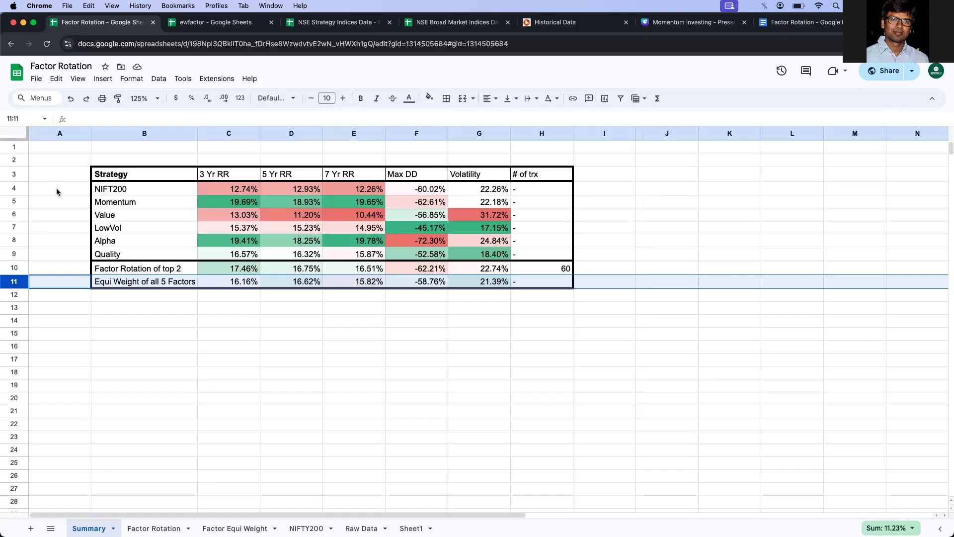
{"action": "left_click", "coordinate": [10, 188]}
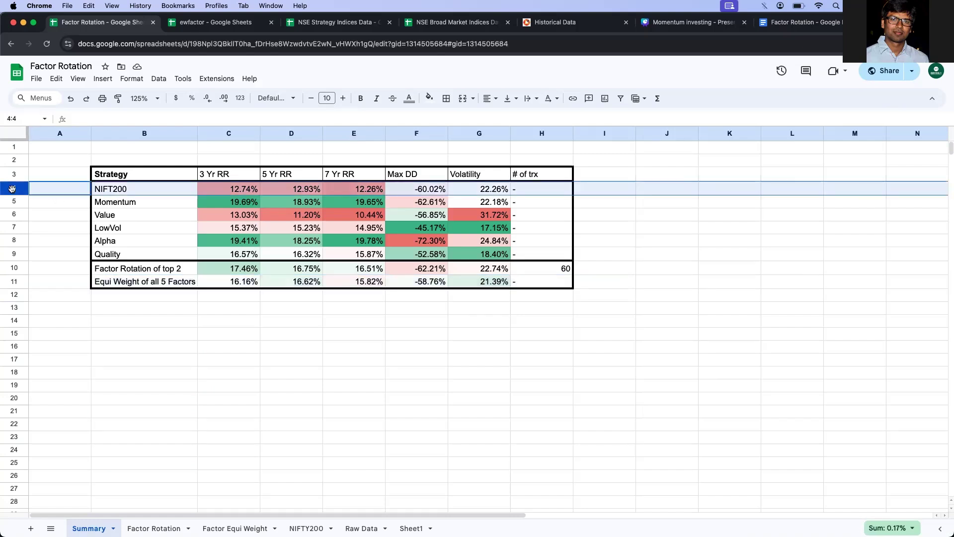
{"action": "left_click", "coordinate": [13, 282]}
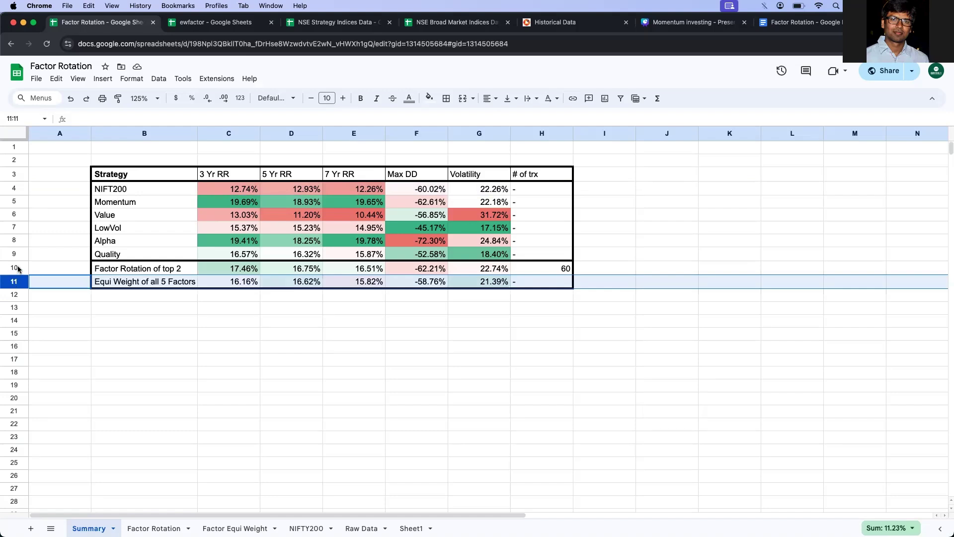
{"action": "left_click", "coordinate": [17, 267]}
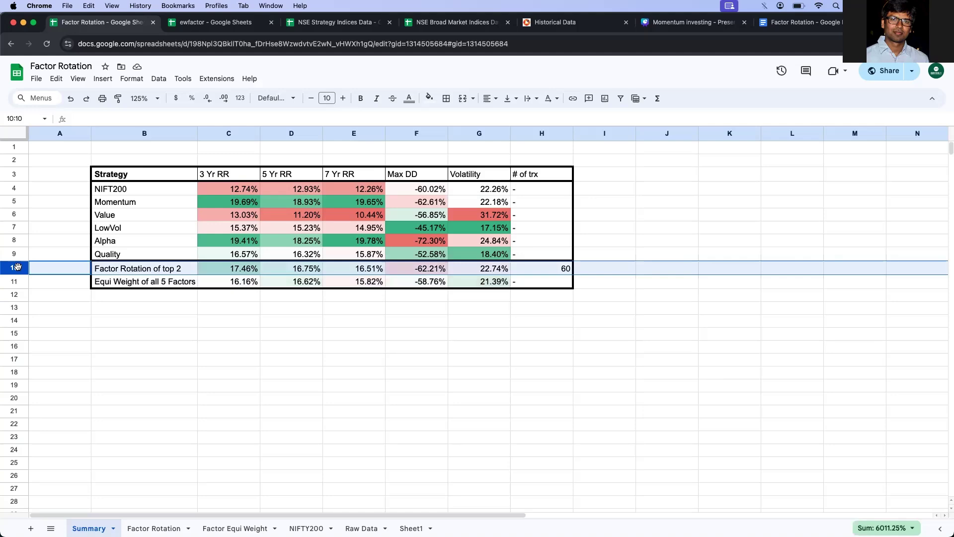